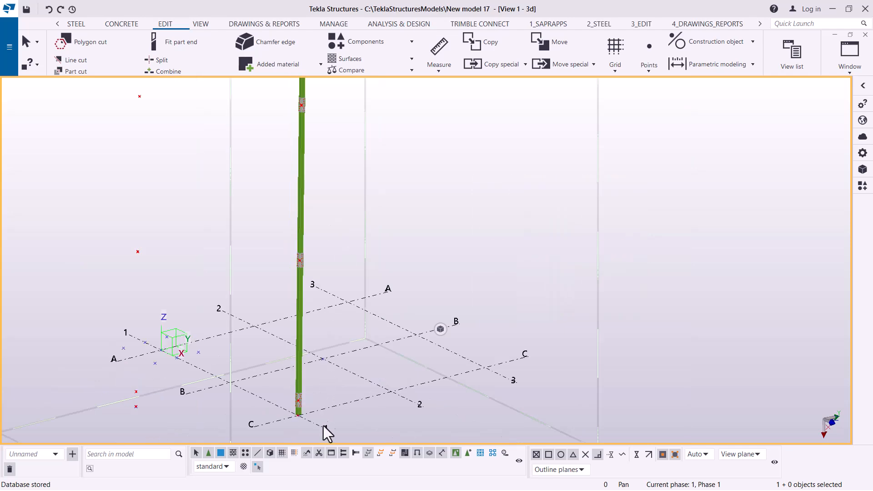
Search the Applications & components catalog for "base"
scroll(285, 395, "up", 5)
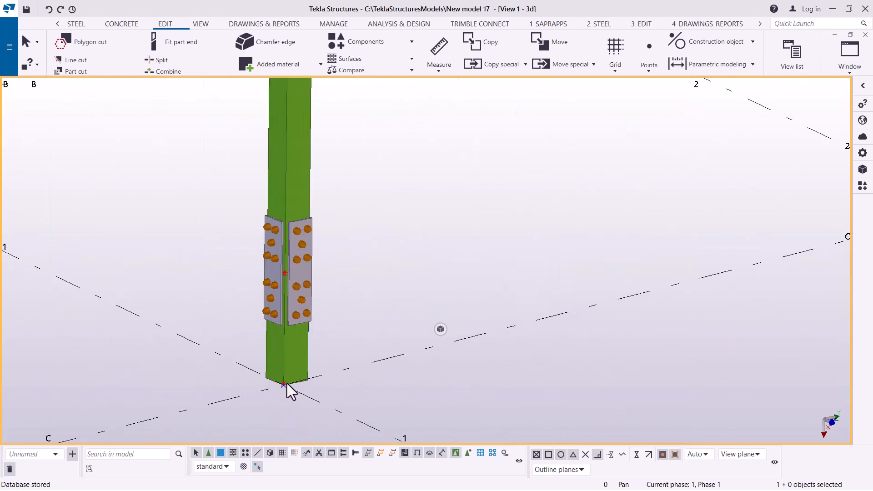
left_click(863, 187)
left_click(695, 117)
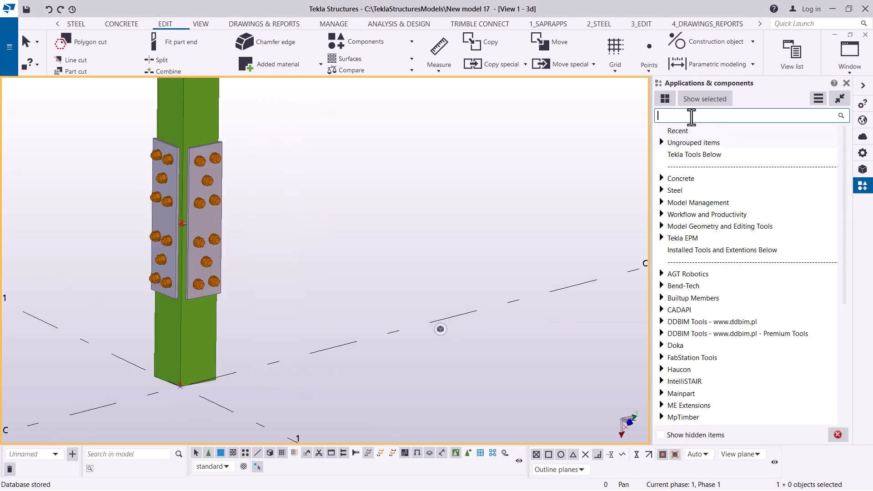
type("base")
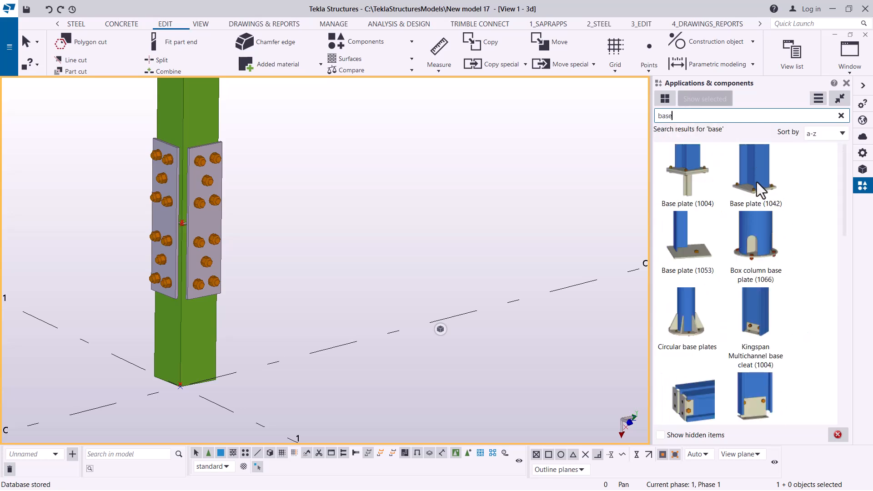
Add a Base plate (1042) component to the column at its lower end point
left_click(754, 177)
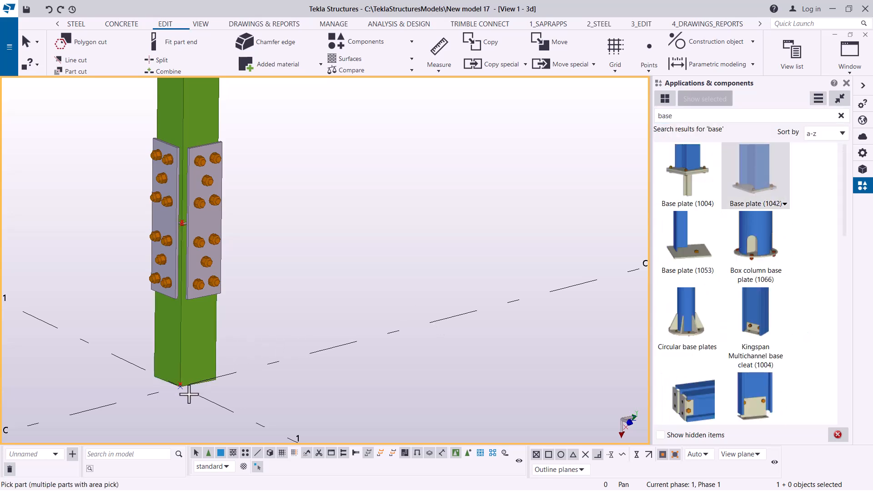
scroll(189, 394, "up", 5)
left_click(189, 322)
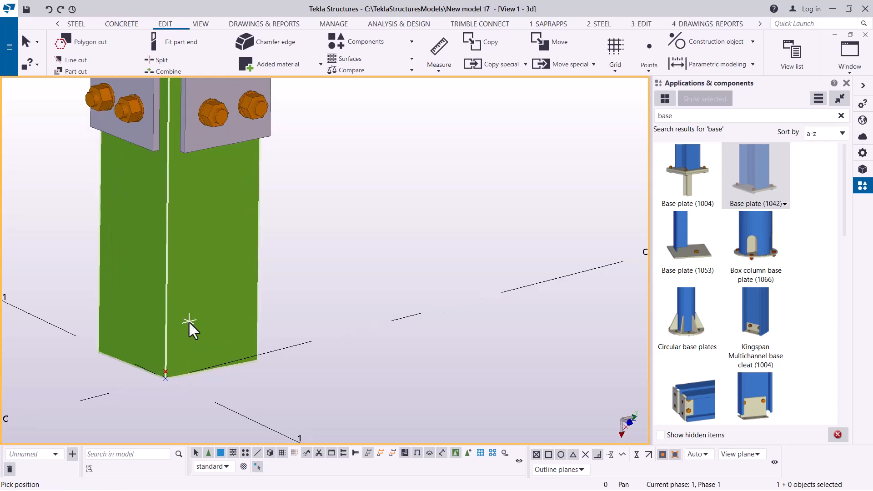
left_click(164, 377)
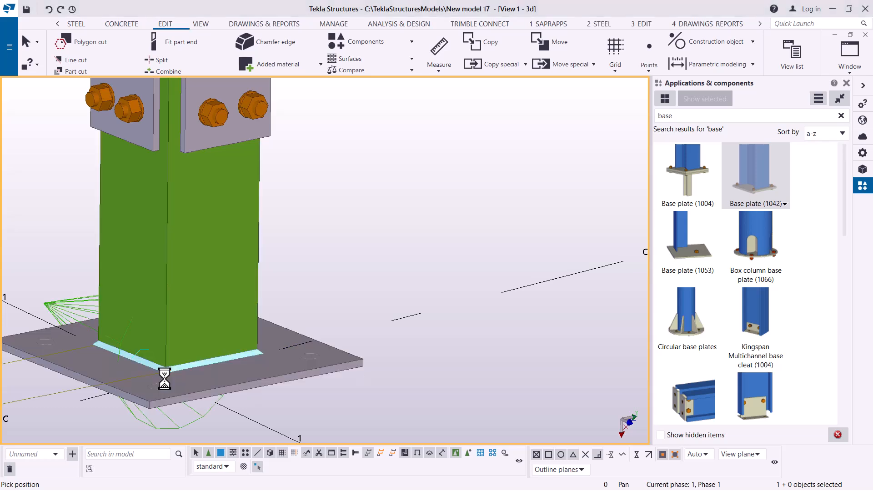
right_click(373, 225)
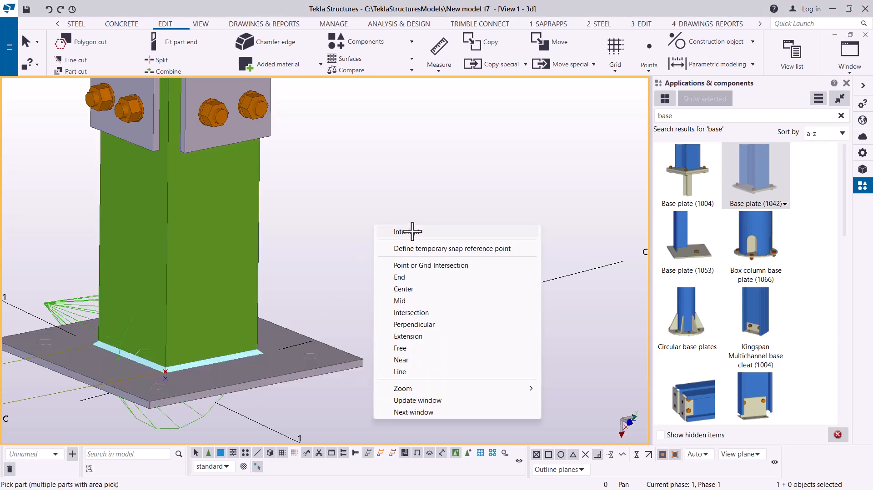
left_click(411, 232)
scroll(412, 232, "down", 1)
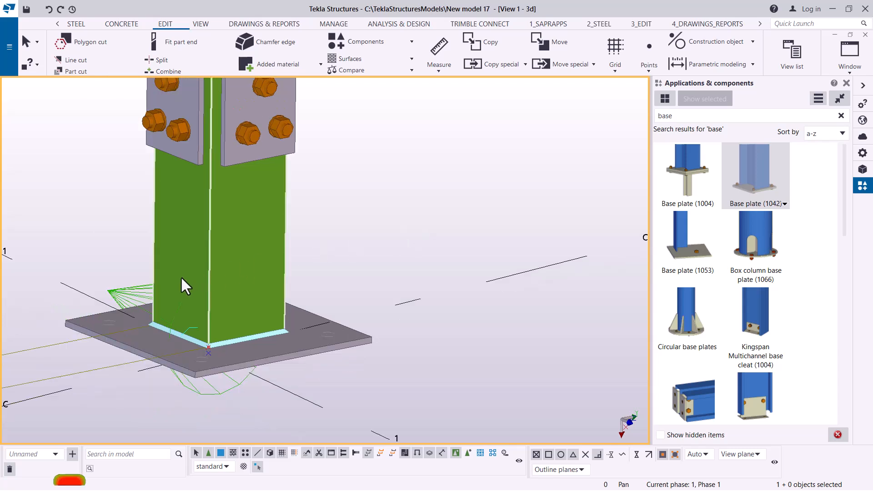
Open the properties of the new base plate and review its parts, parameters, anchor rods, extra plates and bolts settings
scroll(134, 299, "up", 2)
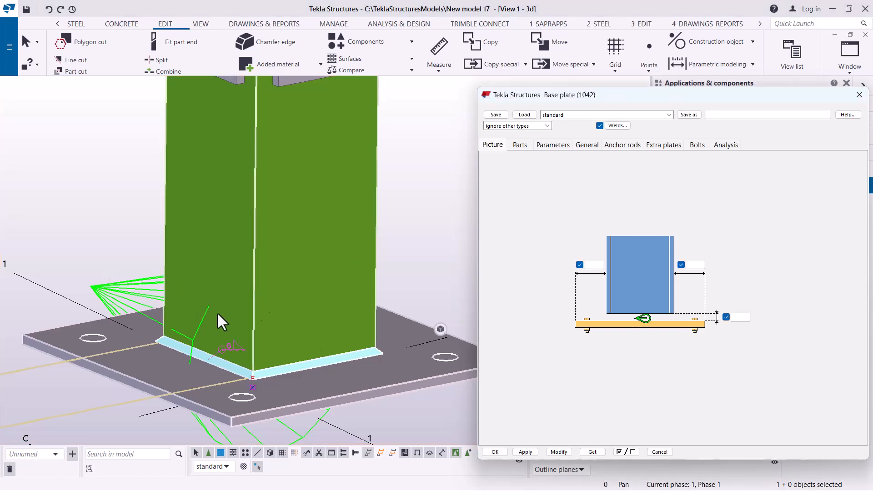
left_click_drag(643, 101, 645, 31)
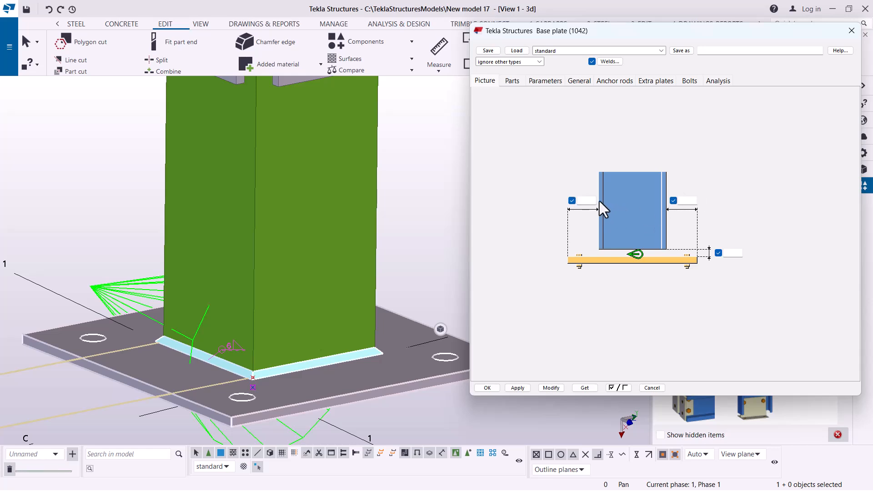
left_click(513, 81)
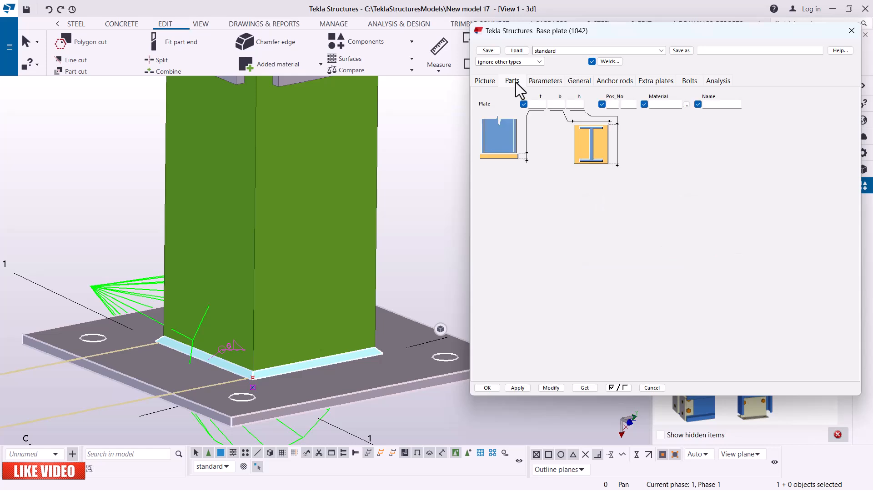
left_click(540, 104)
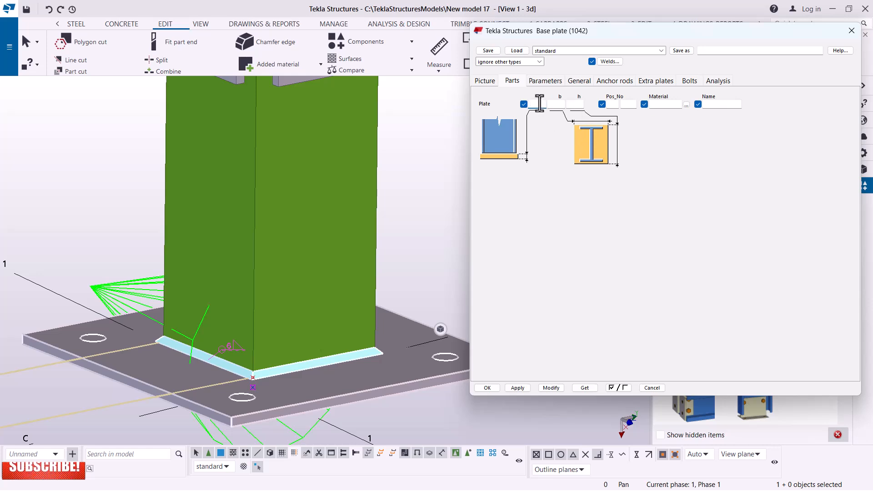
left_click(546, 81)
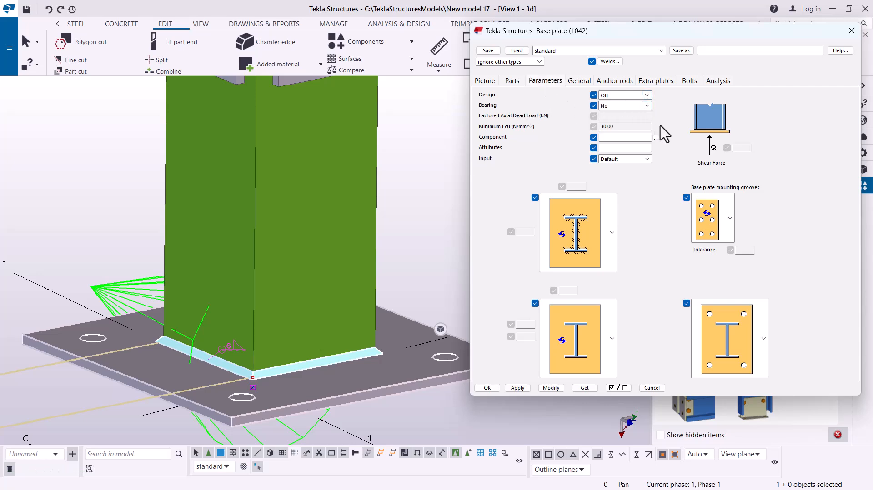
left_click_drag(652, 32, 260, 42)
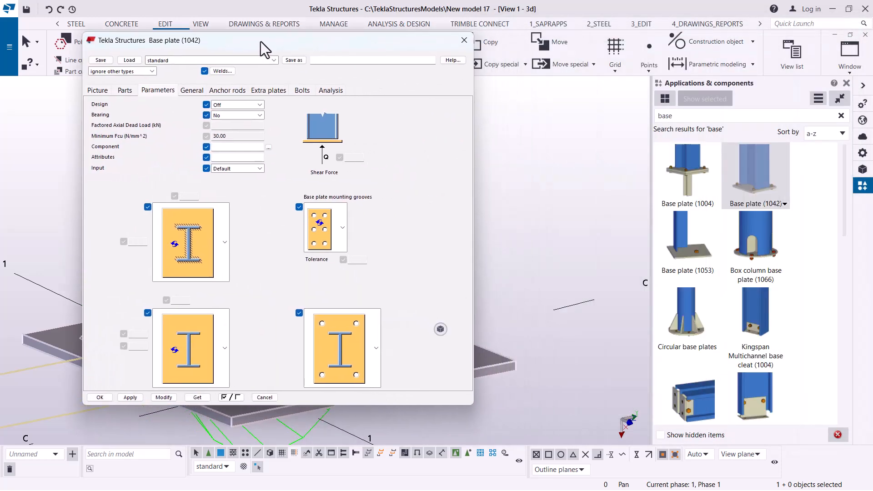
left_click(440, 324)
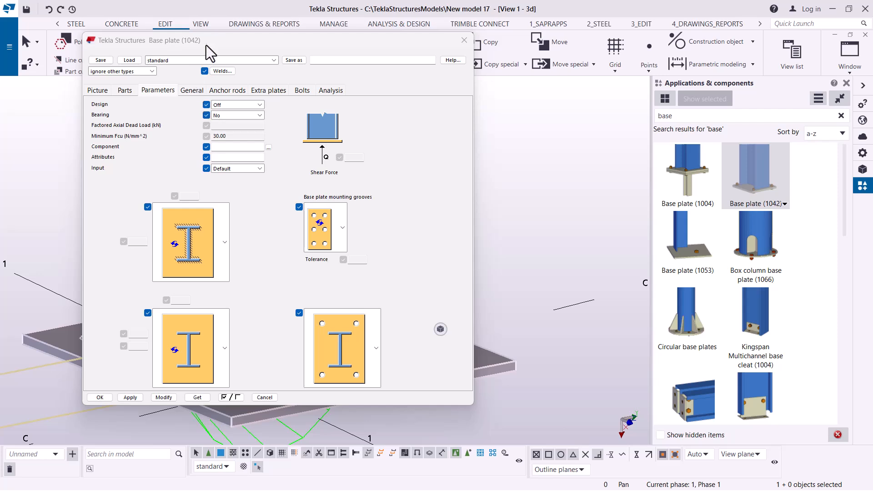
left_click_drag(251, 41, 422, 42)
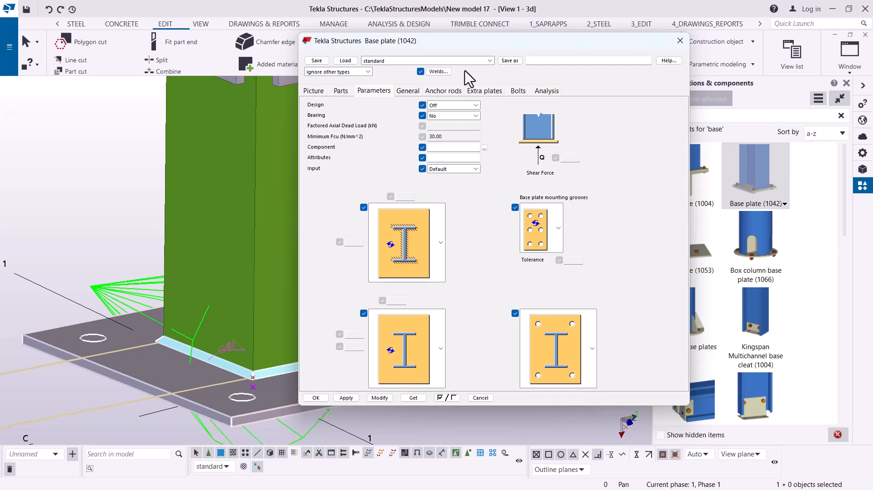
left_click(442, 92)
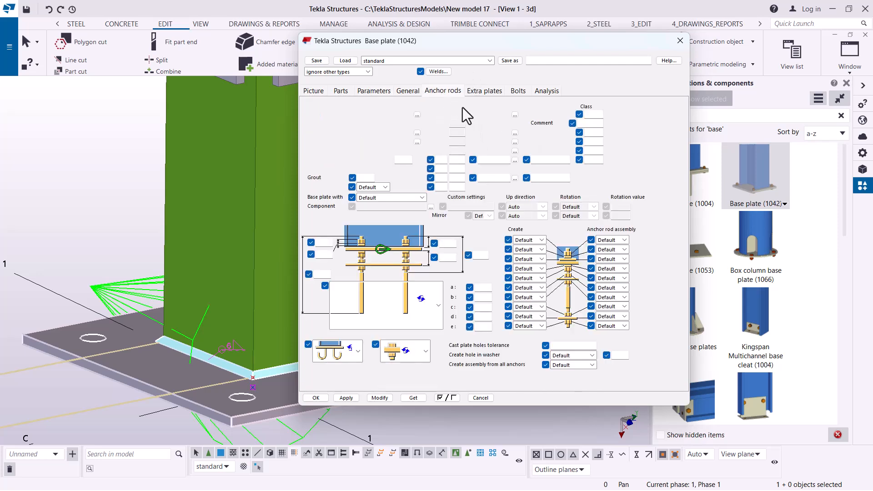
left_click(483, 91)
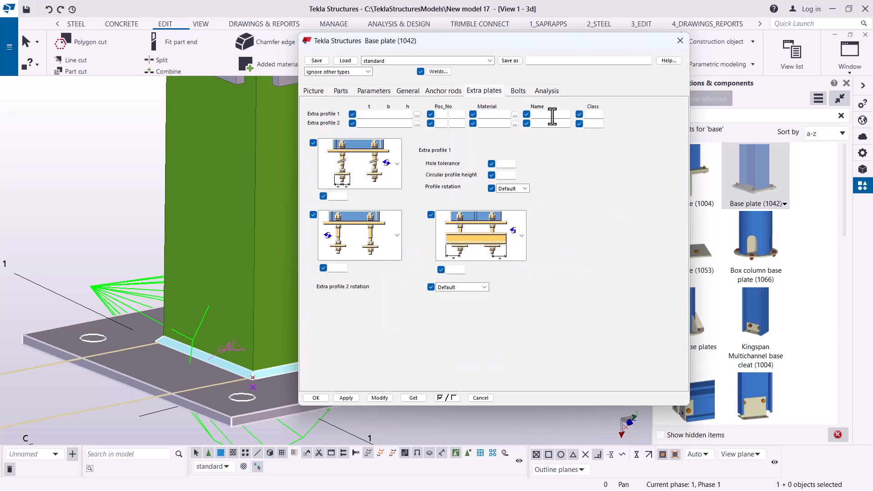
left_click(517, 93)
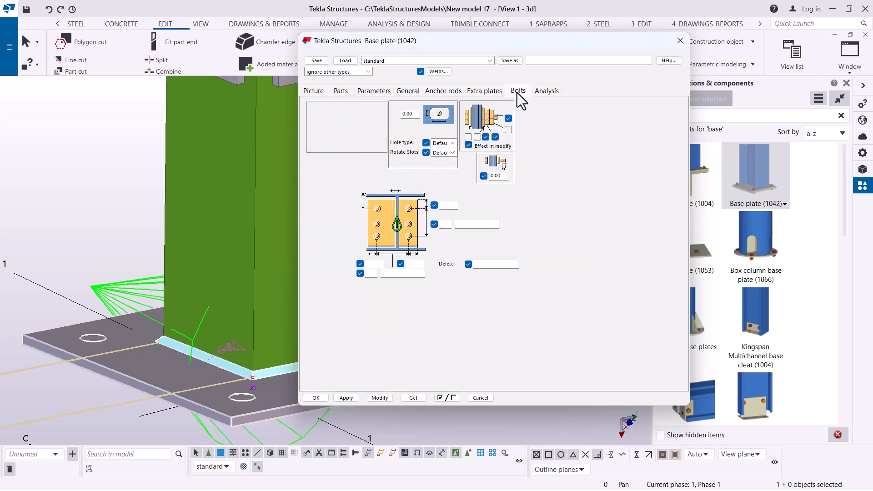
Load the saved settings Type A 450x25 Plt and modify the base plate connection with them
left_click(490, 61)
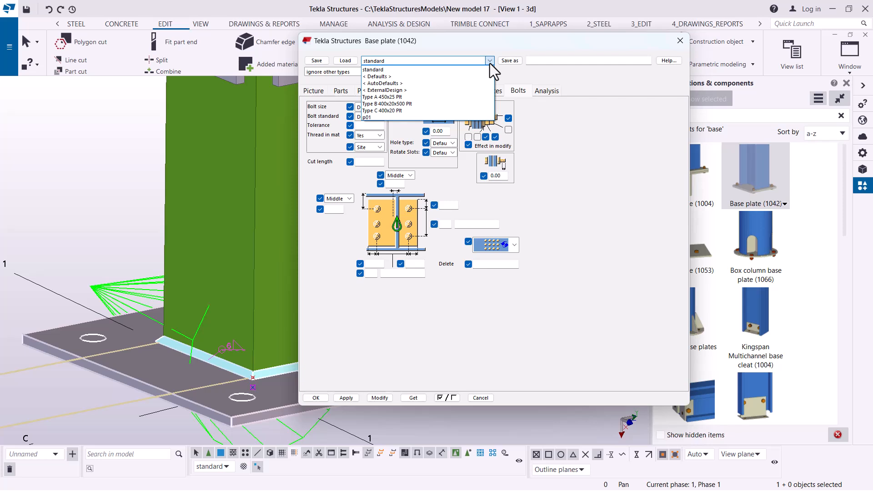
left_click(400, 96)
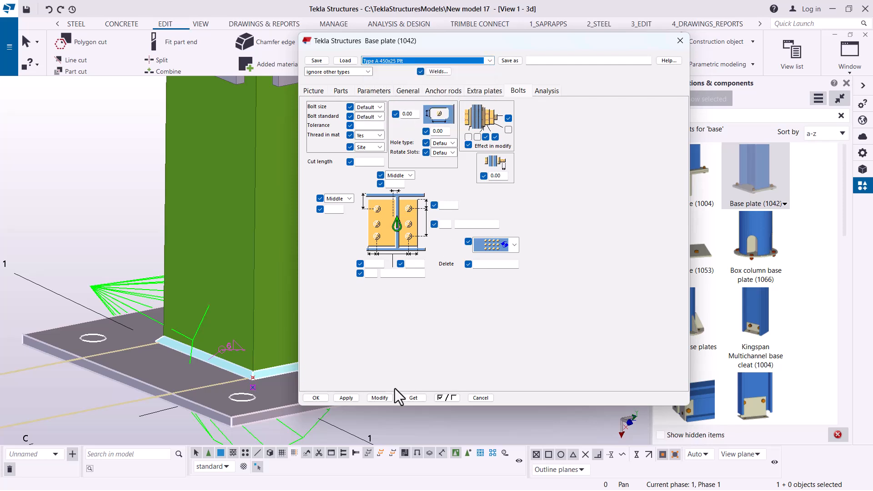
left_click(379, 397)
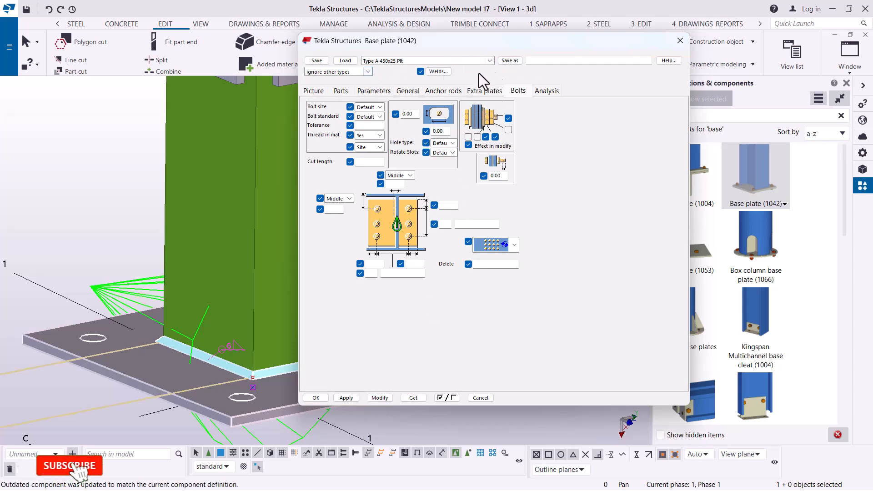
left_click(345, 61)
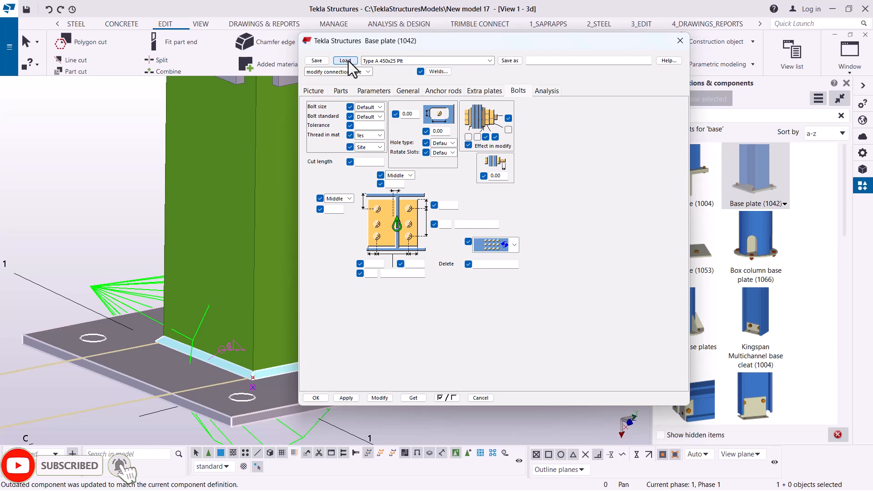
left_click(378, 398)
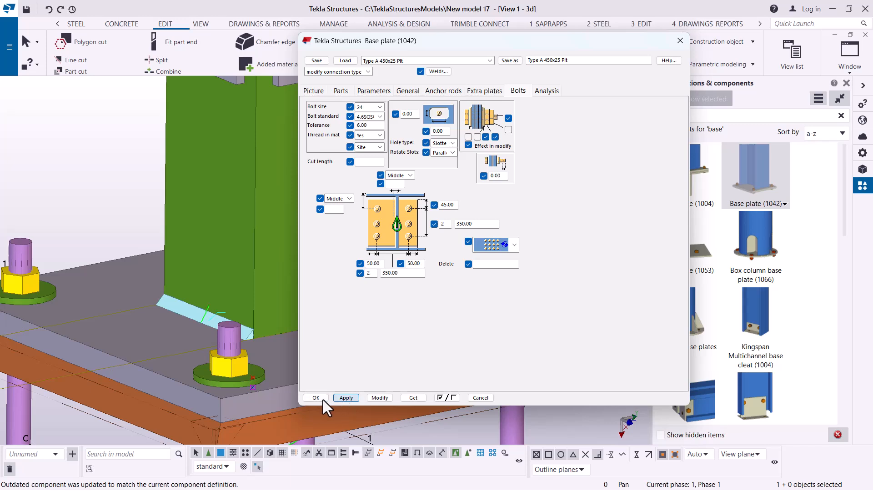
Examine the modified base plate with its anchor rods, nuts, washers and grout from close up and from another angle
scroll(444, 252, "down", 3)
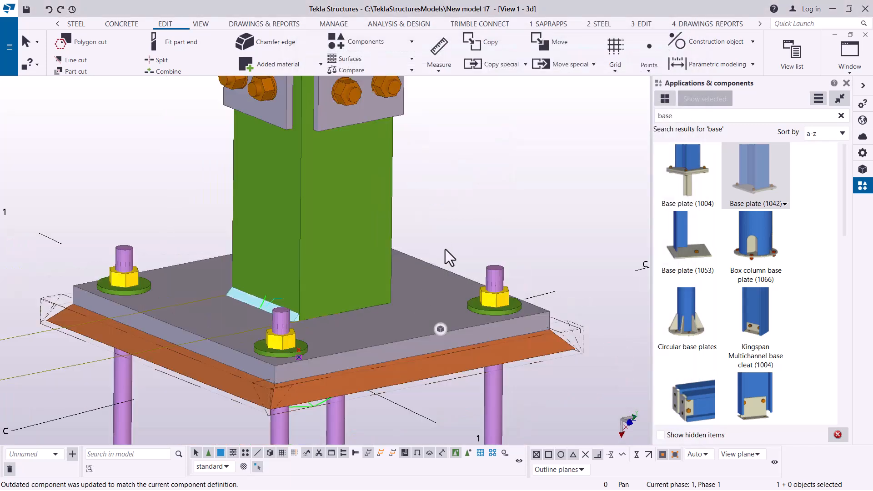
scroll(449, 236, "down", 3)
scroll(426, 264, "up", 5)
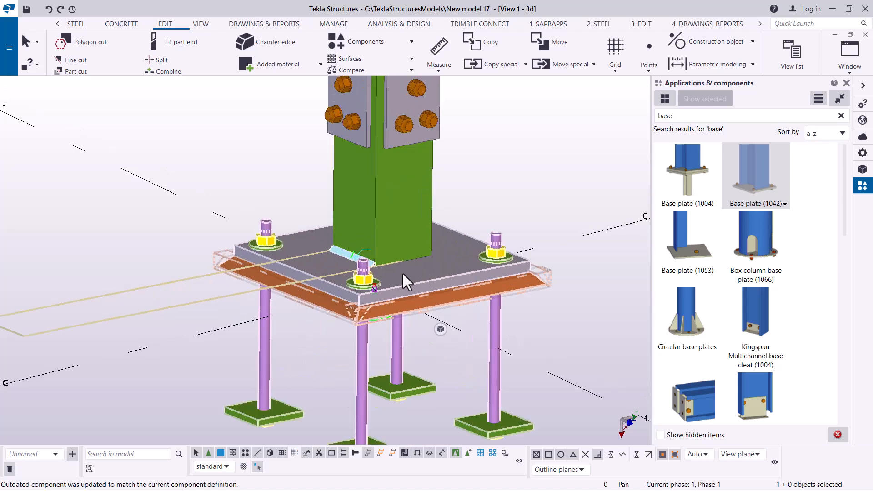
scroll(347, 281, "up", 5)
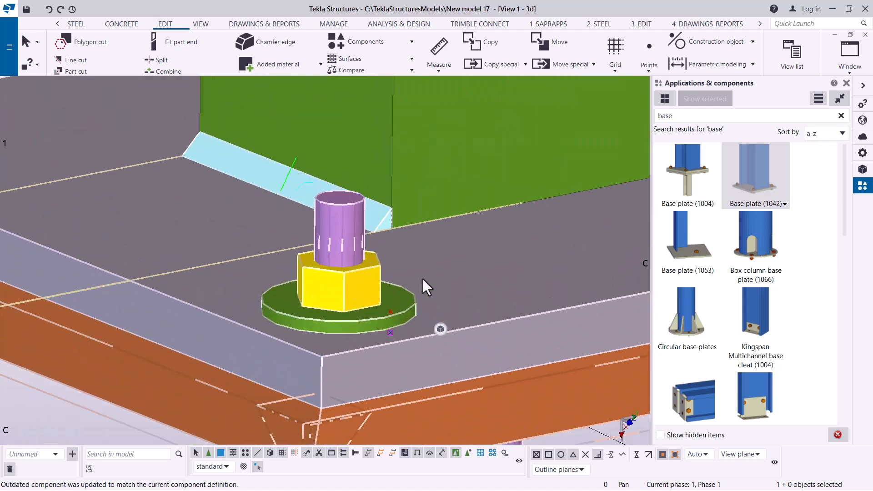
scroll(422, 277, "down", 5)
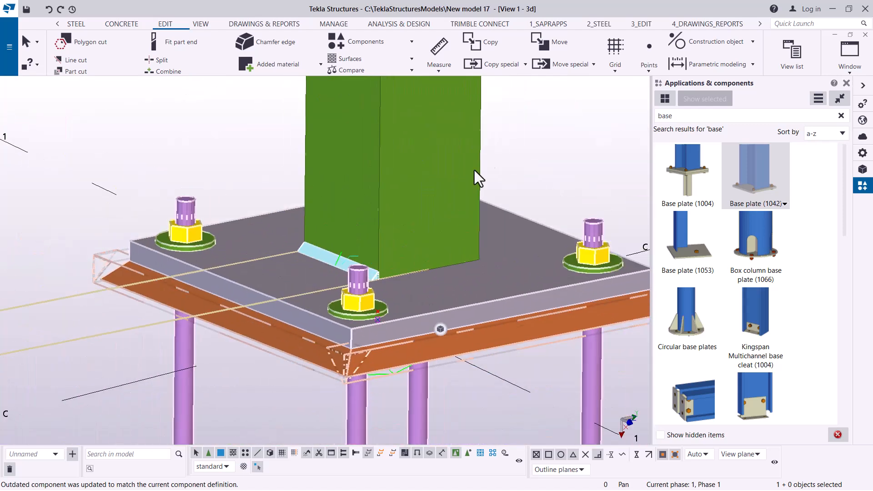
left_click(200, 25)
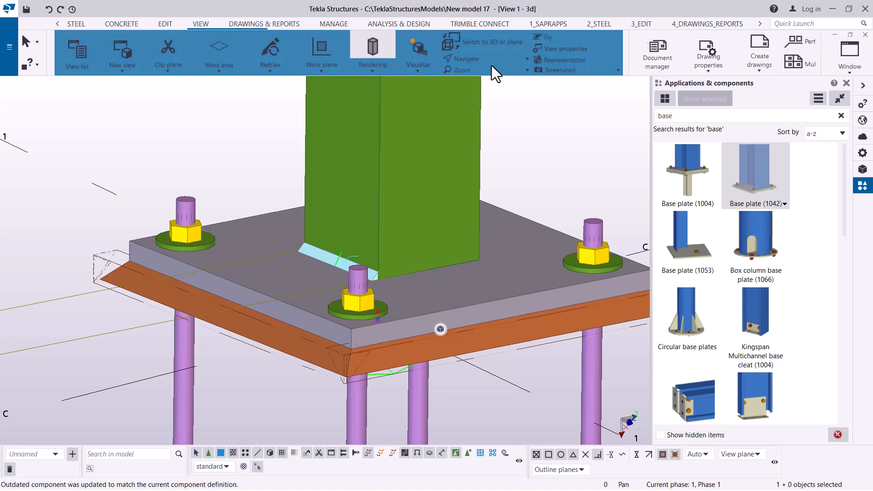
left_click(477, 59)
left_click(483, 77)
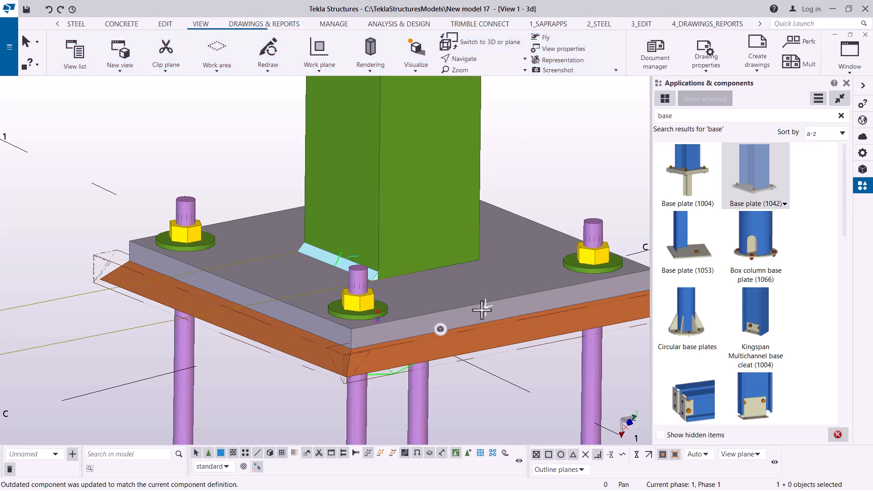
left_click_drag(508, 316, 544, 272)
right_click(563, 161)
left_click(589, 167)
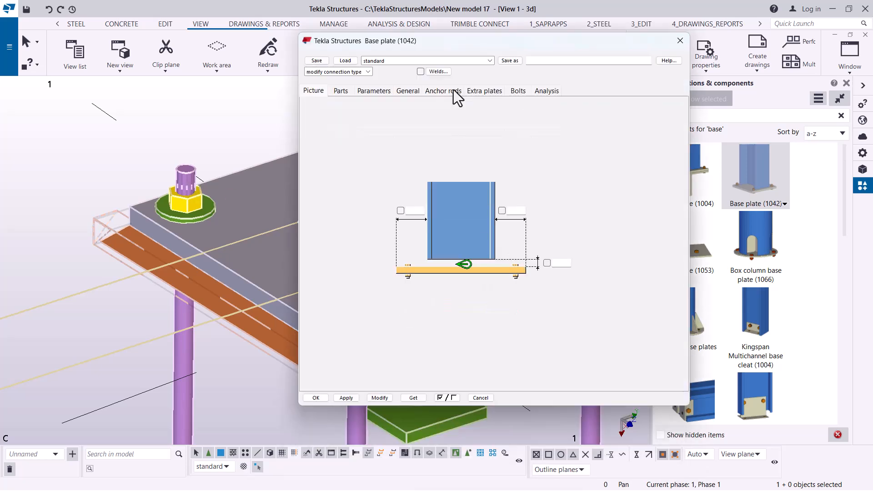
Review the base plate's anchor rods and bolts settings beside the modeled connection
left_click_drag(397, 46, 548, 50)
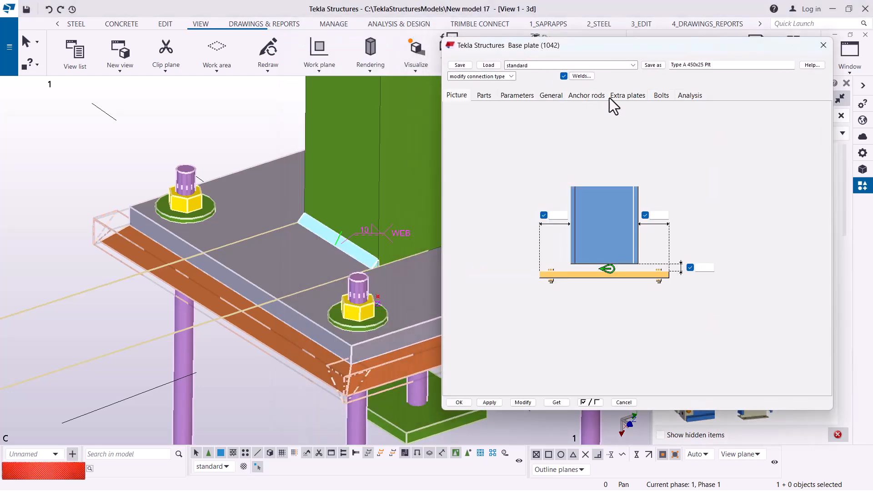
left_click(587, 96)
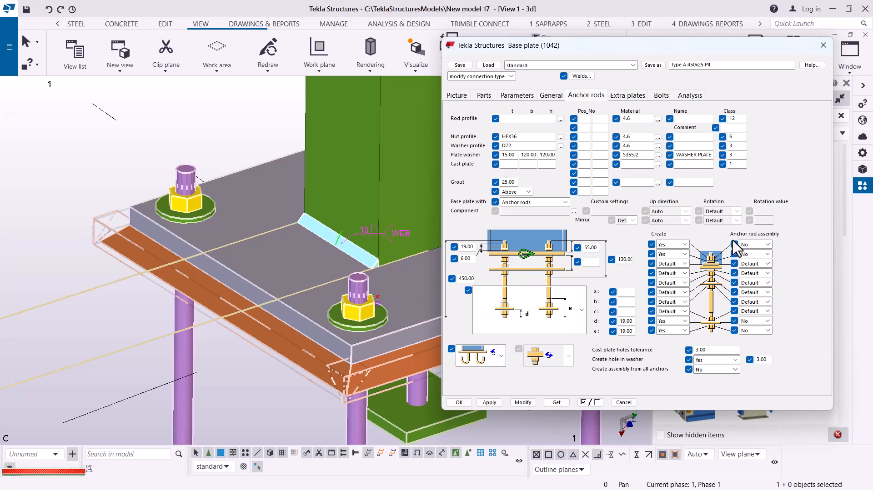
left_click(664, 97)
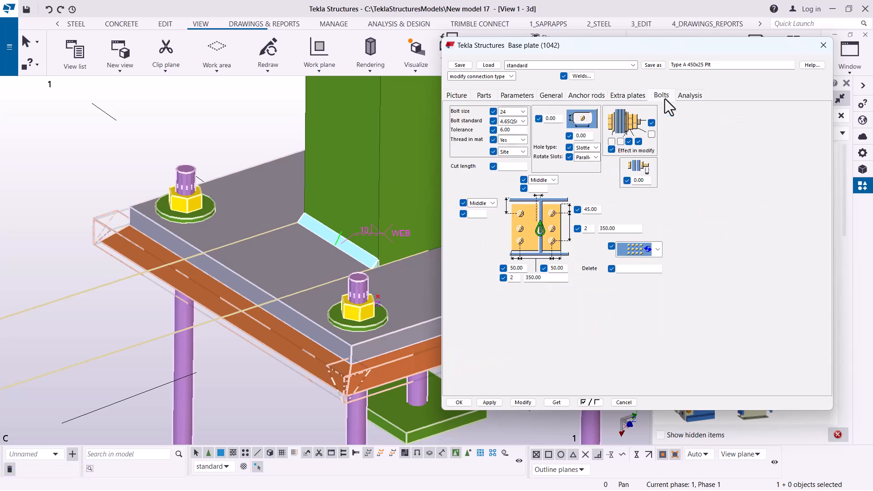
left_click_drag(567, 51, 657, 69)
scroll(157, 255, "down", 1)
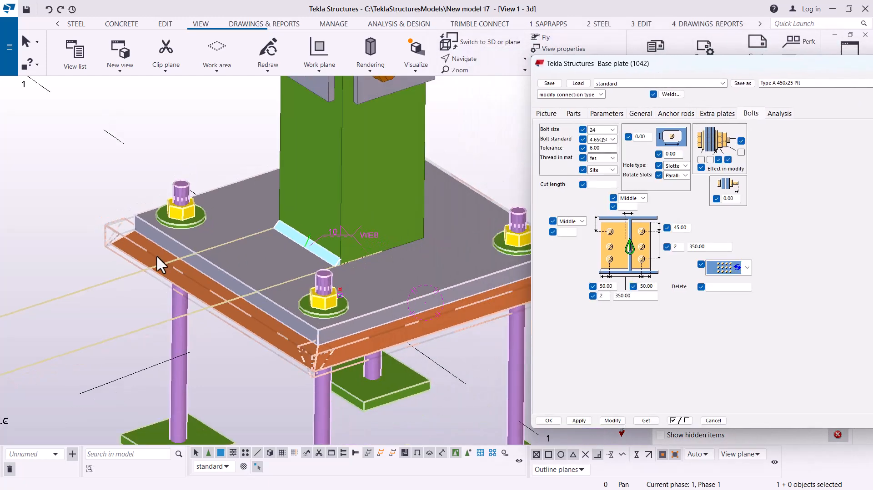
Set the number of anchor bolt rows to 3 and modify the base plate connection
scroll(158, 257, "down", 1)
scroll(429, 282, "up", 1)
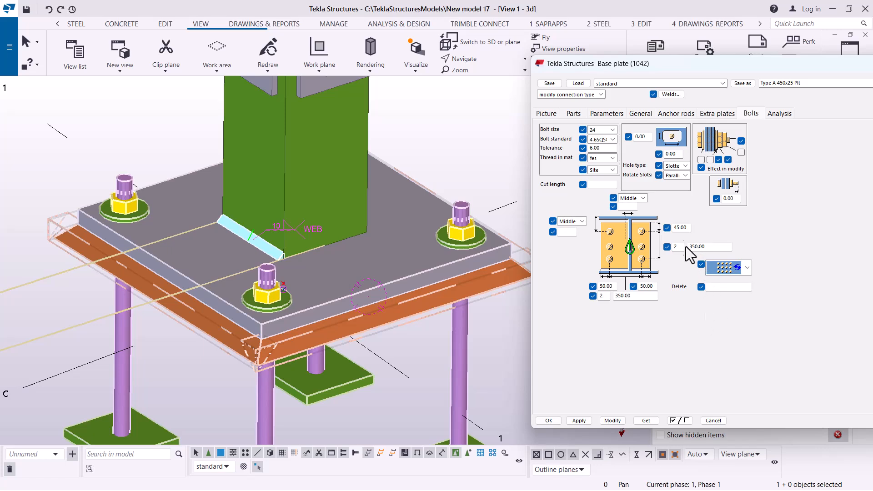
double_click(672, 247)
type("3")
left_click(613, 419)
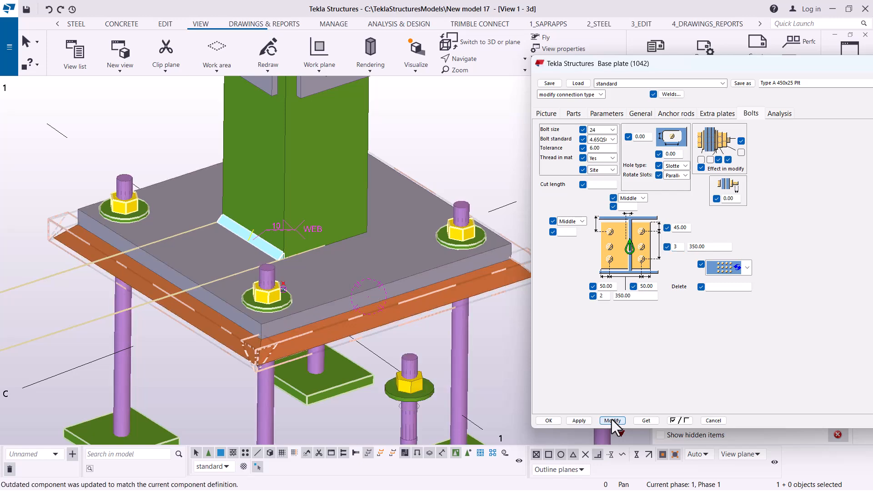
Set the spacing between the anchor bolt rows to 175 and modify the base plate connection
scroll(403, 288, "down", 5)
scroll(372, 263, "down", 2)
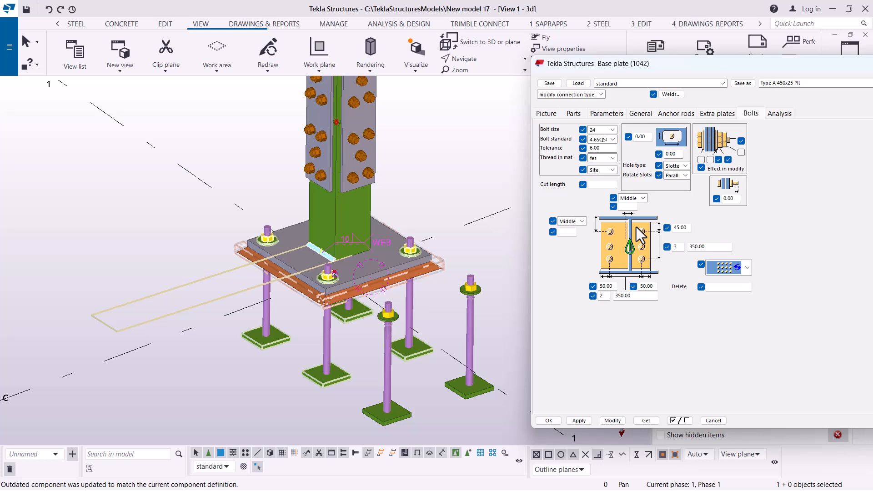
double_click(687, 246)
type("175")
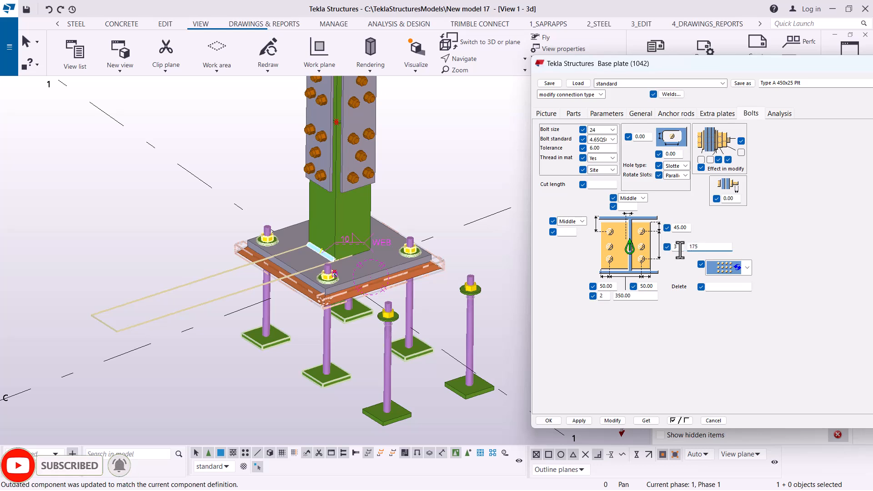
left_click(677, 248)
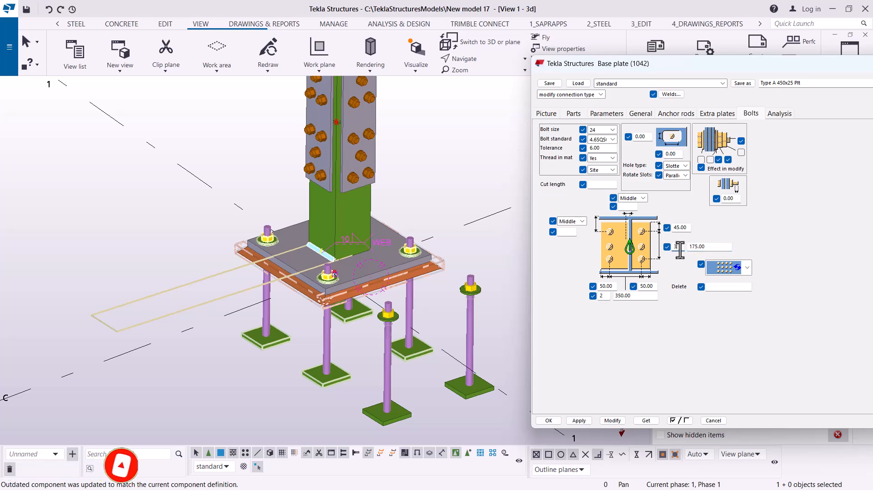
left_click(611, 421)
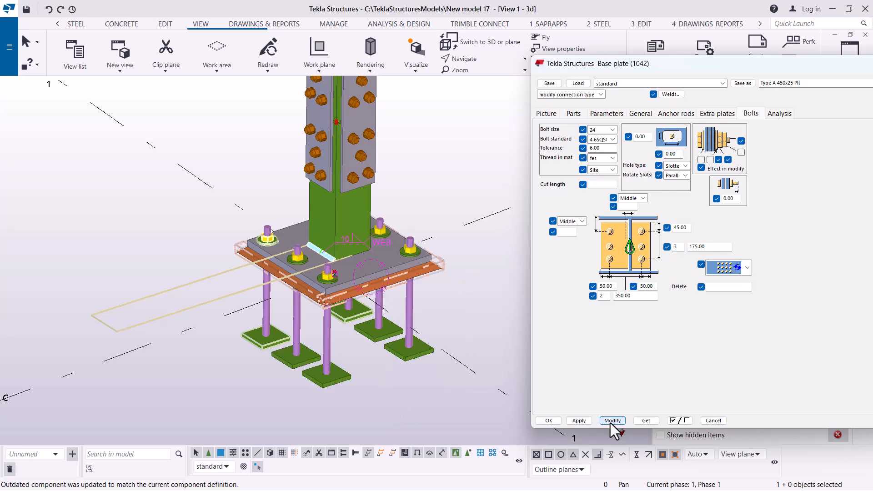
Set the anchor bolt columns to 3 with a spacing of 175 and modify the base plate connection
scroll(305, 250, "up", 6)
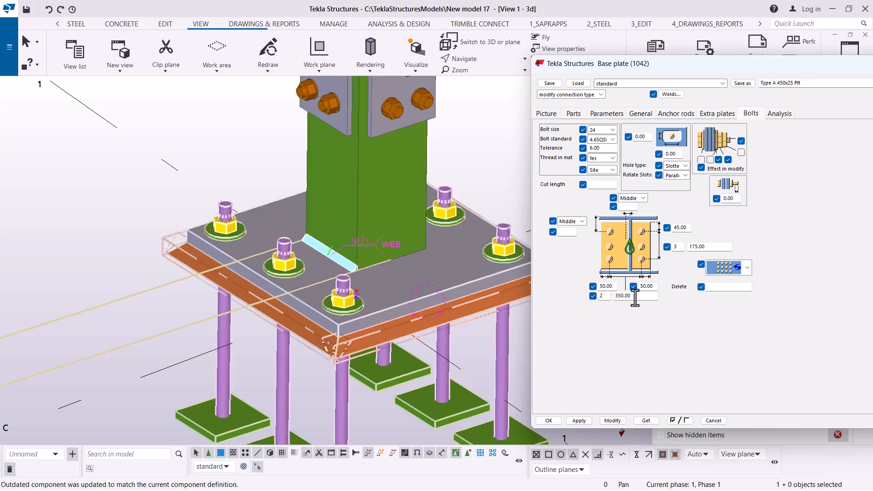
double_click(613, 297)
type("175")
double_click(599, 296)
left_click(614, 421)
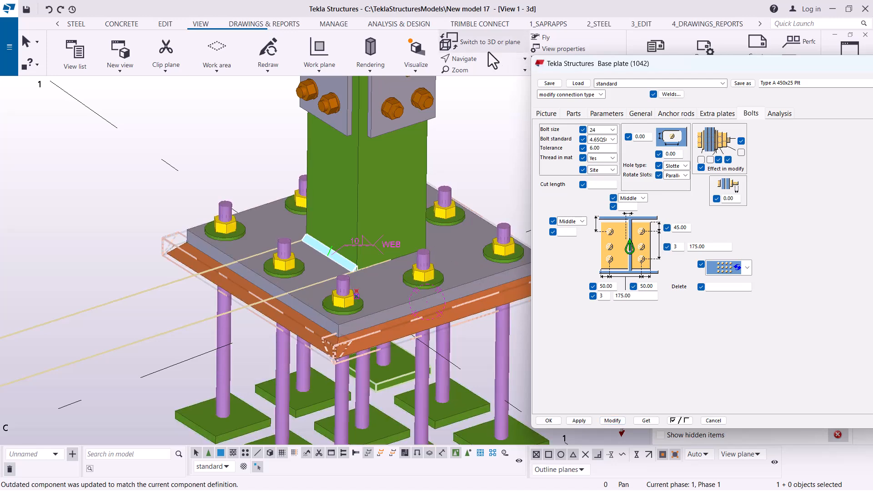
Rotate around the base plate to examine the layout of its anchor rods around the column
left_click(464, 59)
left_click(483, 78)
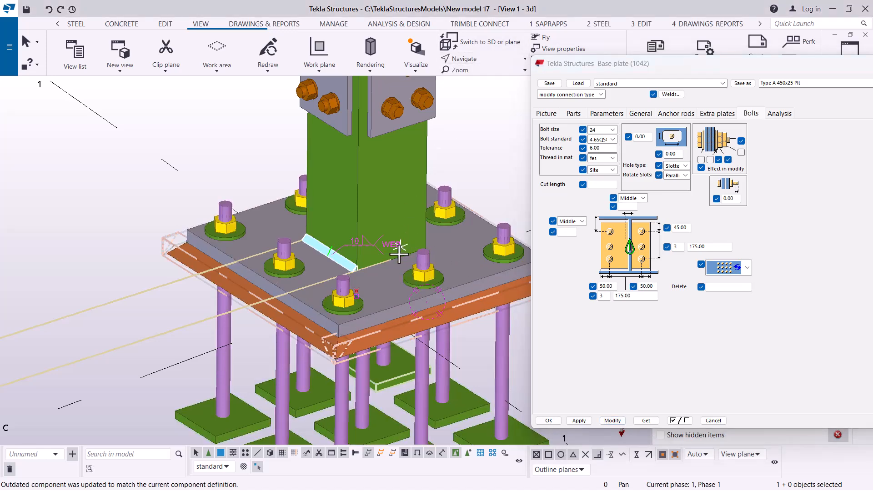
left_click(399, 253)
mouse_move(400, 253)
left_mouse_down()
mouse_move(403, 205)
mouse_move(426, 154)
mouse_move(408, 140)
mouse_move(463, 141)
mouse_move(436, 245)
mouse_move(366, 246)
mouse_move(462, 244)
mouse_move(410, 250)
mouse_move(491, 259)
mouse_move(452, 273)
mouse_move(347, 250)
mouse_move(413, 286)
mouse_move(412, 255)
left_mouse_up()
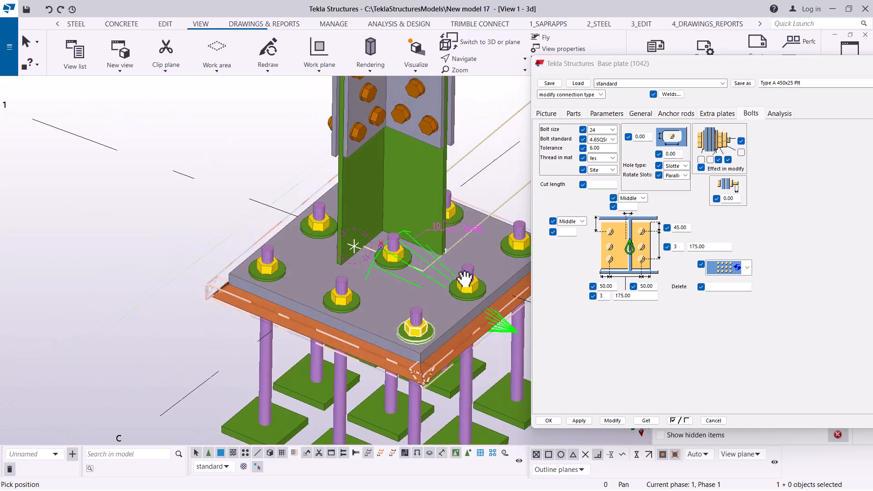
right_click(274, 151)
left_click(300, 156)
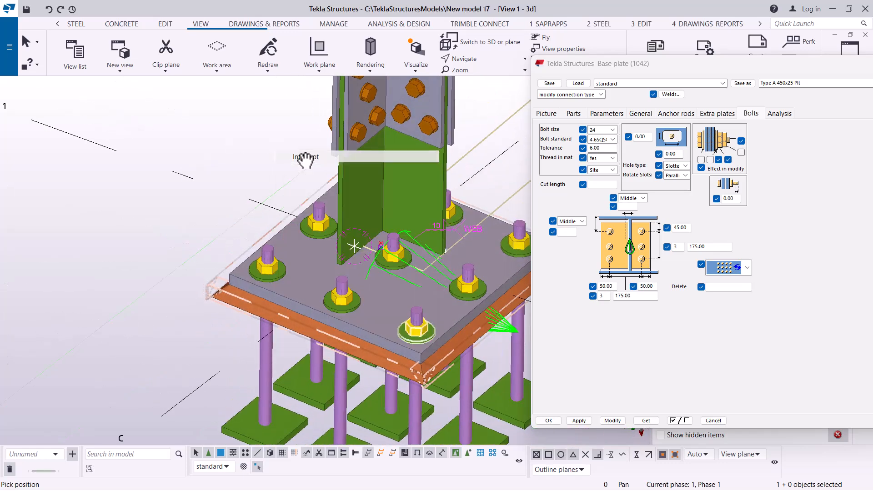
scroll(430, 271, "up", 3)
scroll(444, 270, "up", 1)
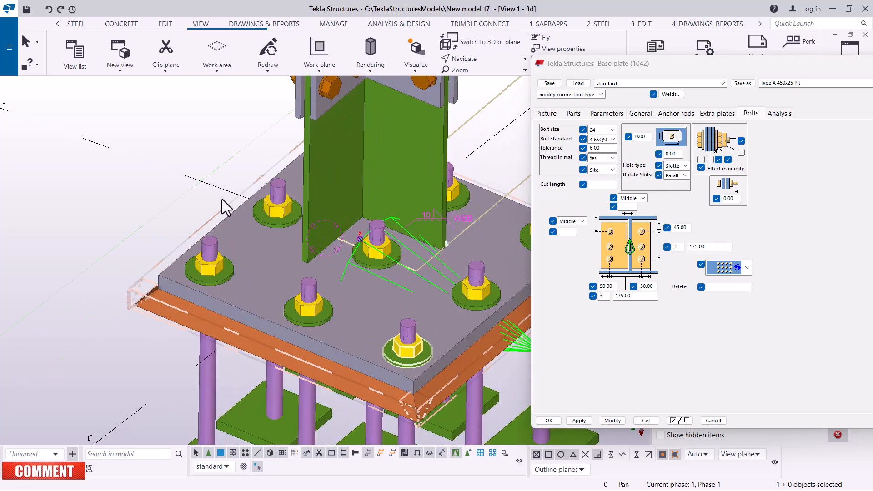
Delete bolt 1 from the anchor rod pattern and modify the base plate connection
scroll(223, 199, "down", 2)
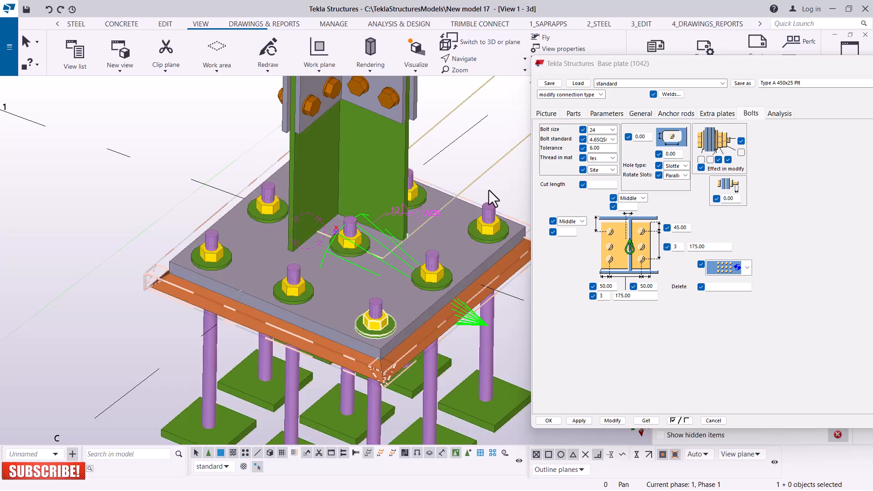
left_click(727, 287)
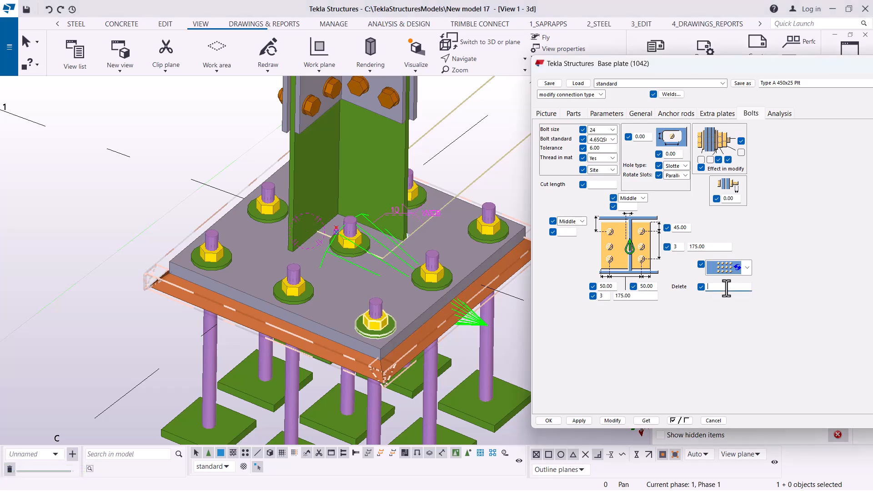
left_click(617, 421)
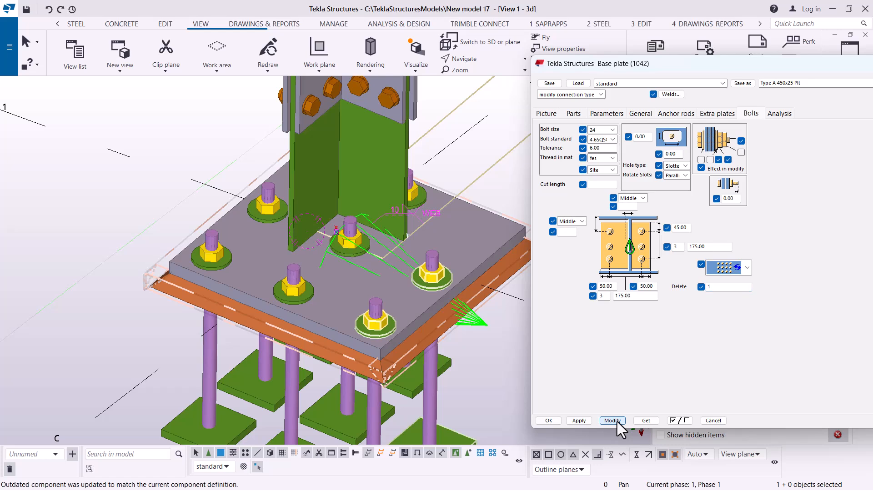
Set the bolt deletion value to 5 to remove the rod beside the column, and modify the connection
left_click(729, 287)
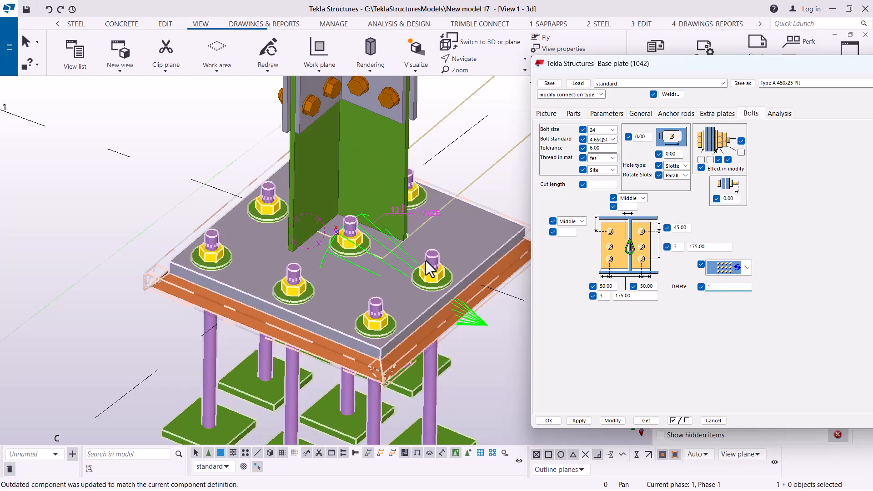
key("BackSpace")
type("5")
left_click(615, 422)
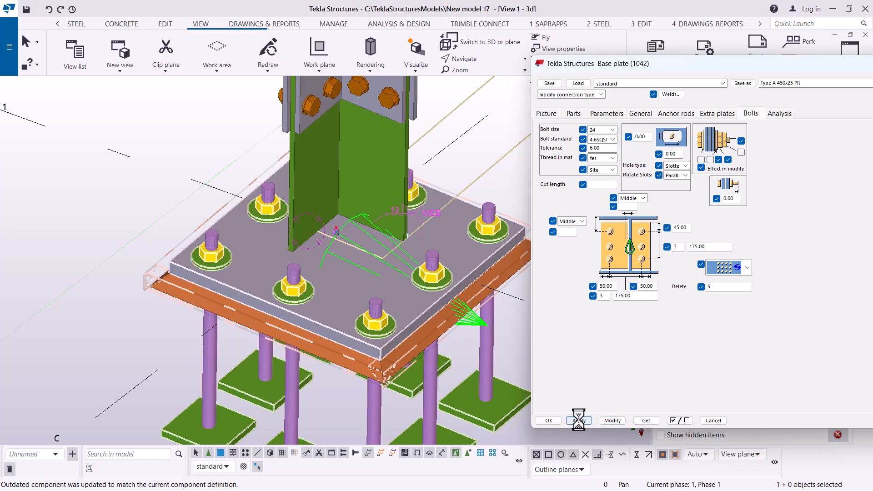
Save the base plate settings as "Type A 450x25 Plt02", apply them and close the properties
left_click(812, 83)
type("02")
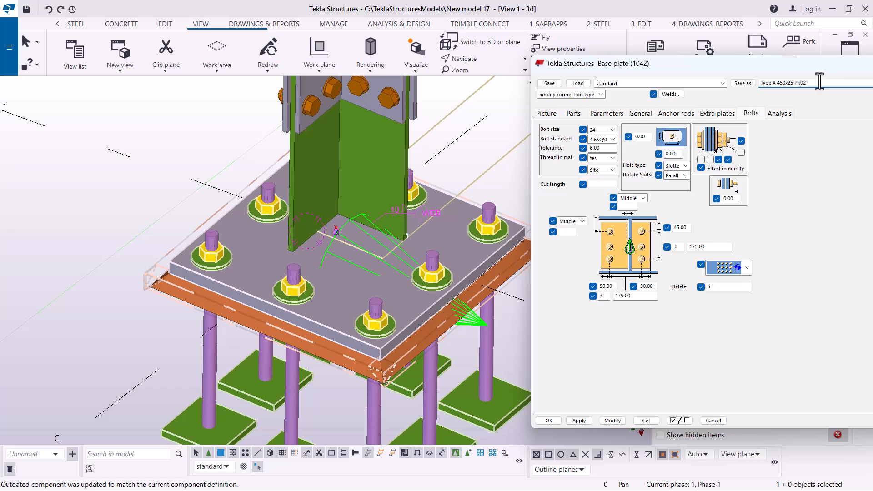
left_click(742, 85)
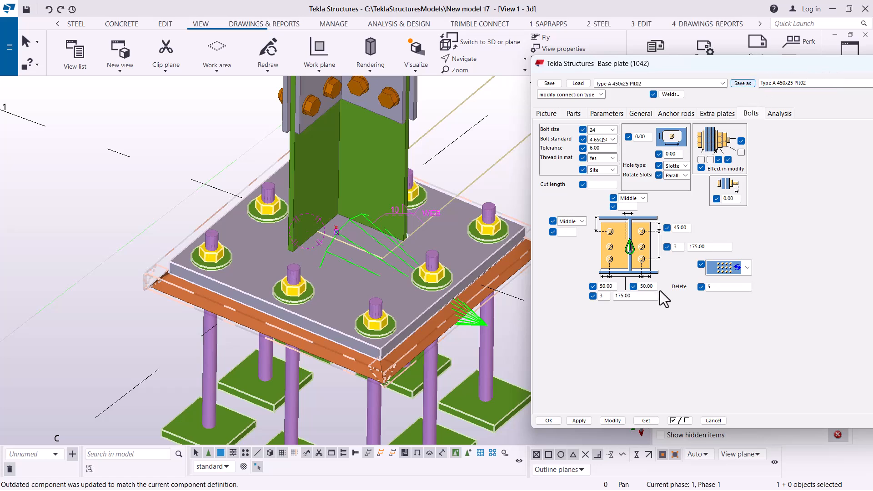
left_click(580, 420)
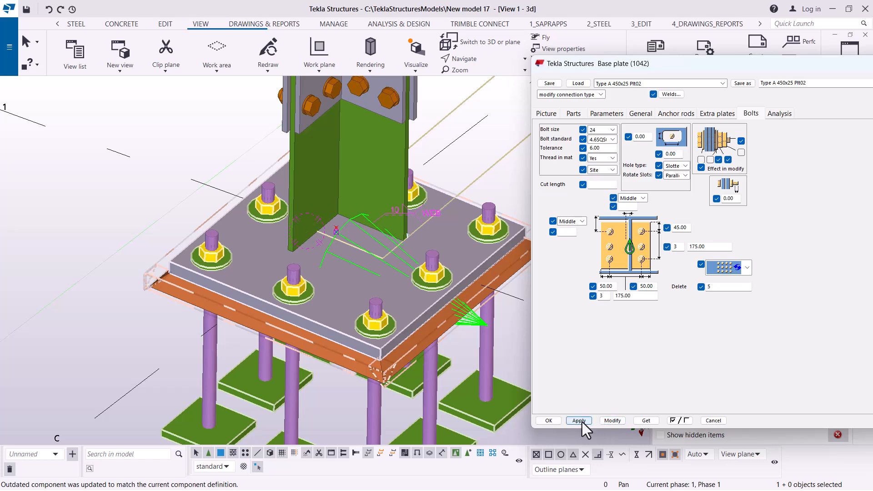
left_click(550, 422)
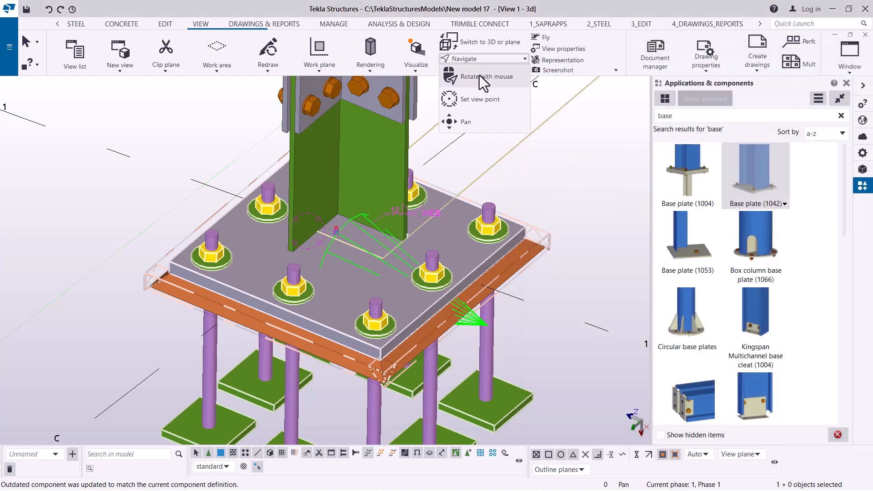
Examine the finished base plate, its anchor rods and the column splice above from different angles
middle_click_drag(464, 249, 277, 250, "ctrl")
scroll(281, 249, "down", 3)
middle_click_drag(346, 273, 422, 273, "ctrl")
scroll(422, 273, "up", 5)
right_click(529, 136)
left_click(560, 143)
scroll(389, 356, "down", 10)
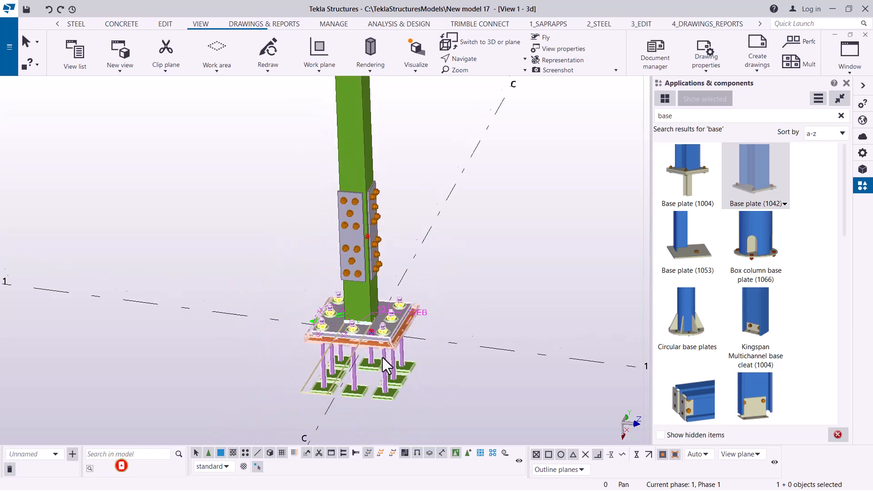
Locate the unconnected joint higher up the column and search the component catalog for 175
scroll(388, 364, "down", 6)
scroll(380, 143, "up", 5)
scroll(376, 148, "up", 4)
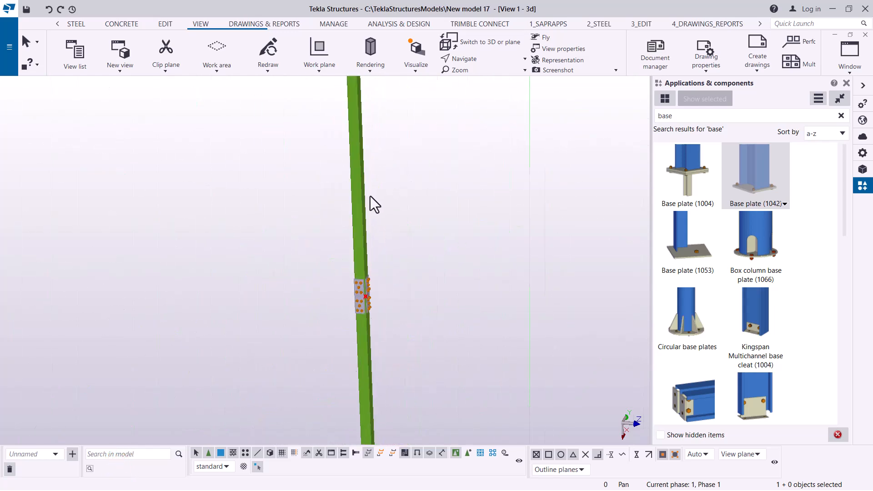
scroll(387, 321, "down", 2)
scroll(392, 294, "down", 3)
scroll(378, 125, "up", 6)
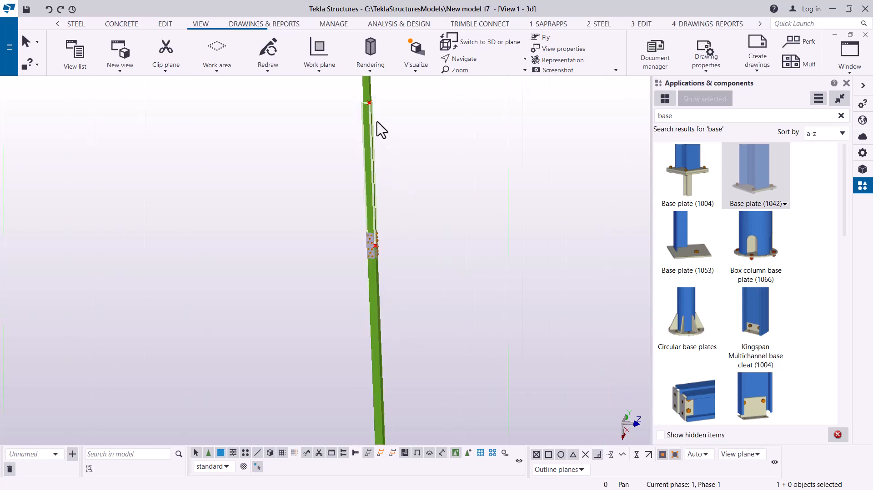
scroll(392, 328, "down", 2)
scroll(364, 186, "up", 5)
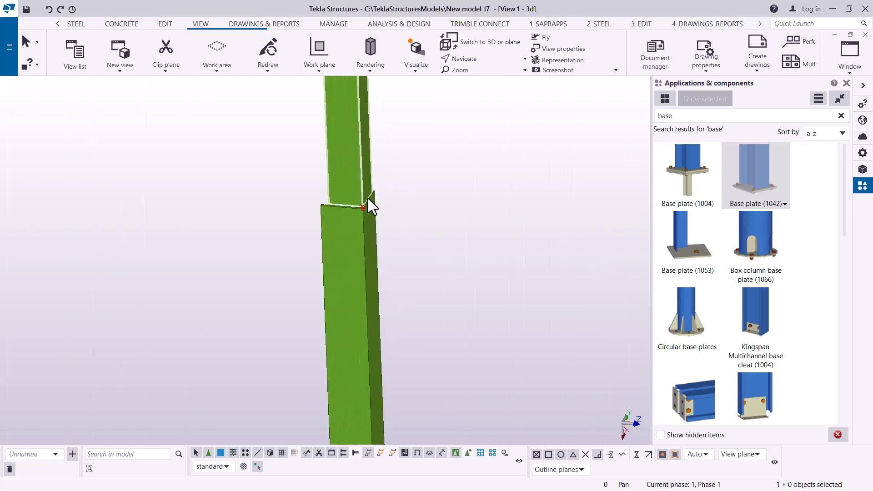
left_click(690, 115)
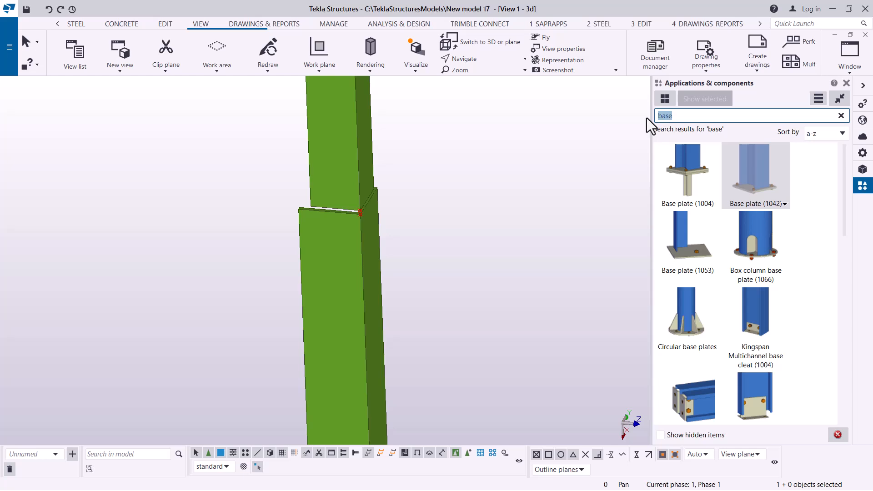
type("175")
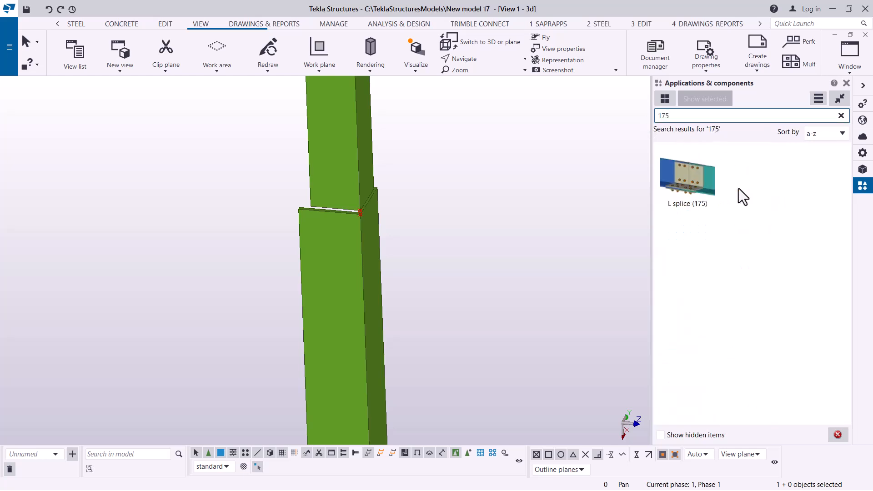
Add an L splice (175) with the lower column member as main part and the upper one as secondary
left_click(704, 181)
scroll(351, 196, "up", 4)
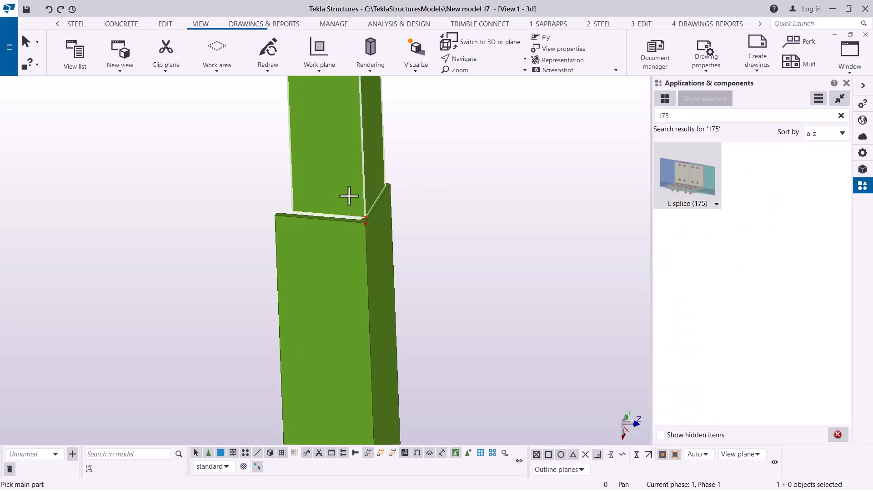
left_click(352, 246)
left_click(347, 184)
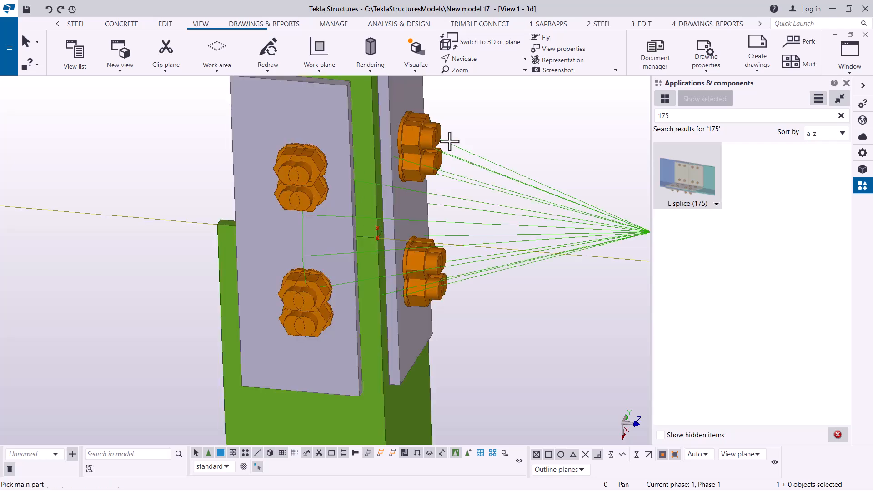
right_click(479, 119)
left_click(503, 121)
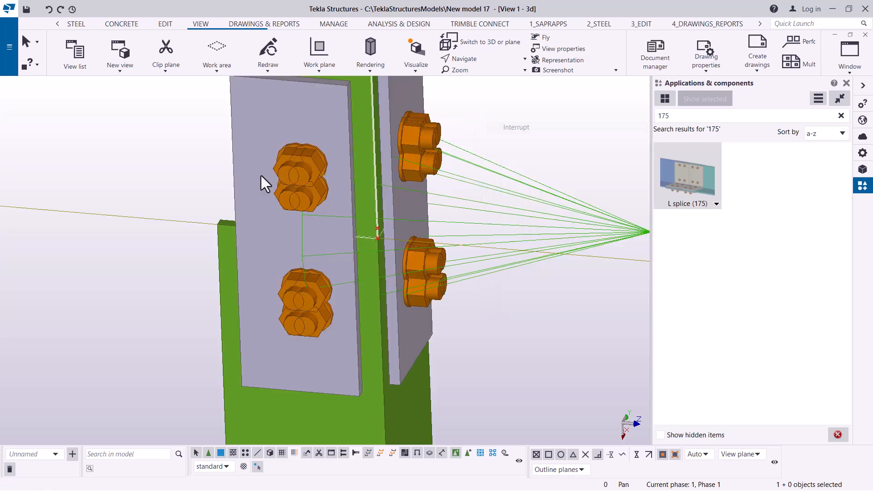
Open the properties of the new L splice, load the saved settings sp03 and modify the splice with them
double_click(309, 161)
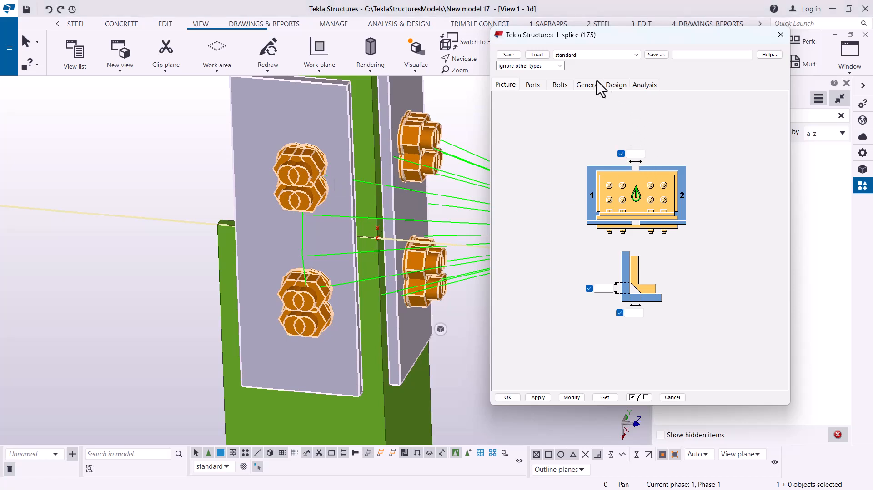
left_click(635, 55)
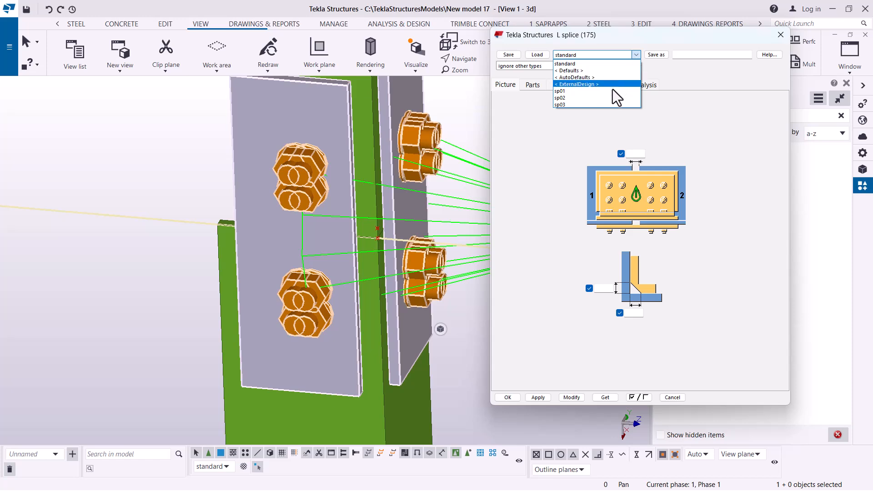
left_click(567, 105)
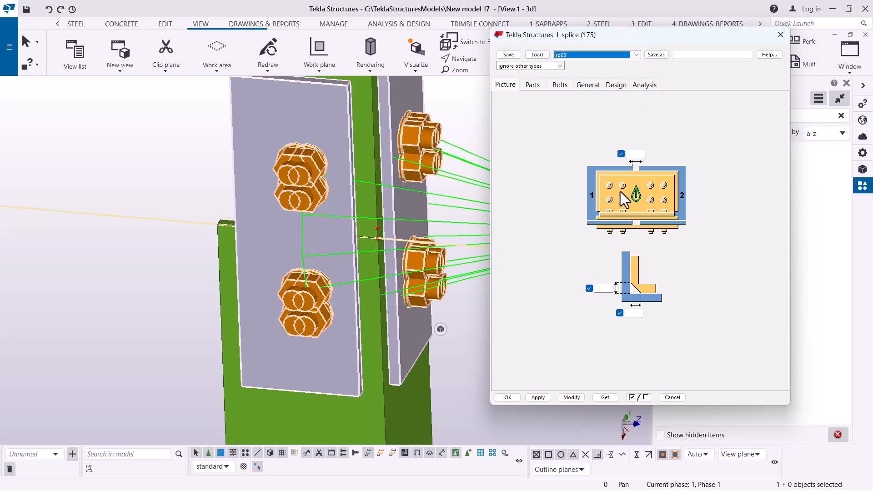
left_click(537, 54)
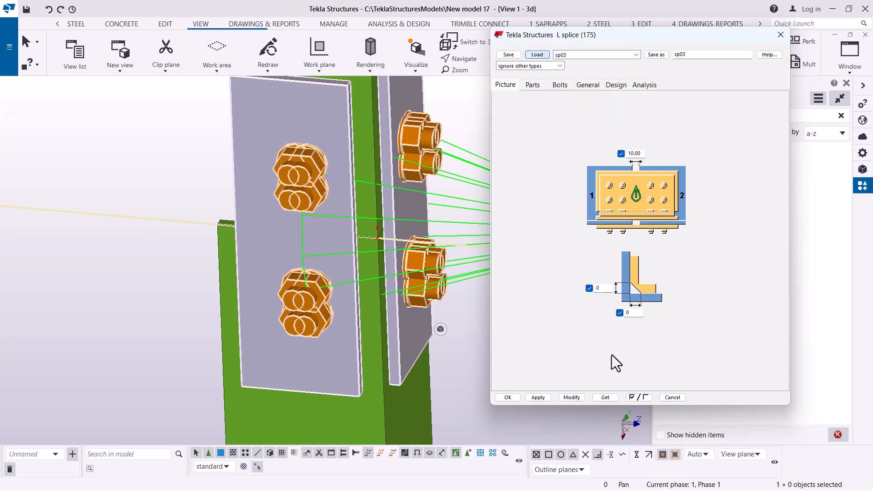
left_click(569, 397)
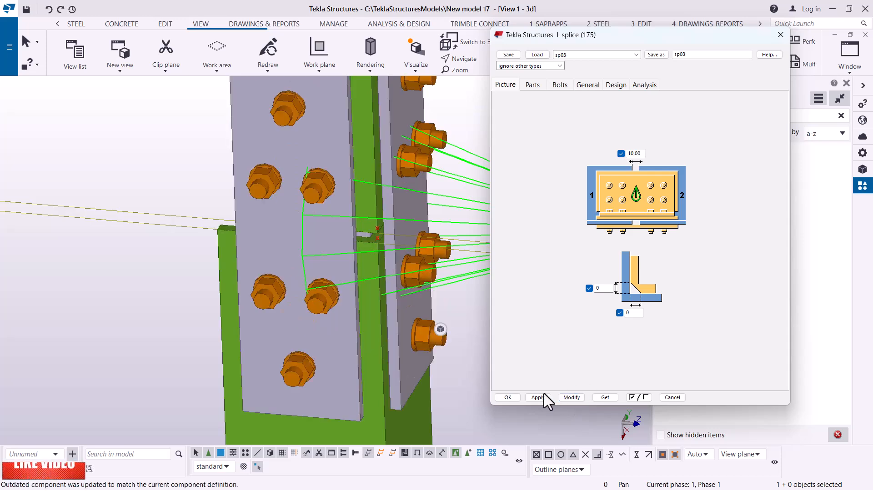
Accept the L splice (175) properties and examine the modified splice from another angle
left_click(508, 397)
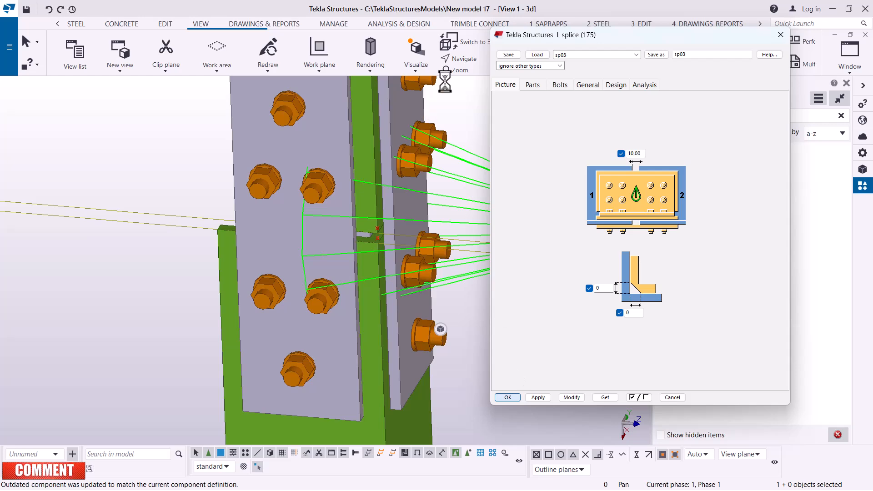
left_click(478, 62)
left_click(481, 76)
left_click(393, 205)
left_click_drag(405, 211, 553, 133)
right_click(553, 132)
left_click(569, 137)
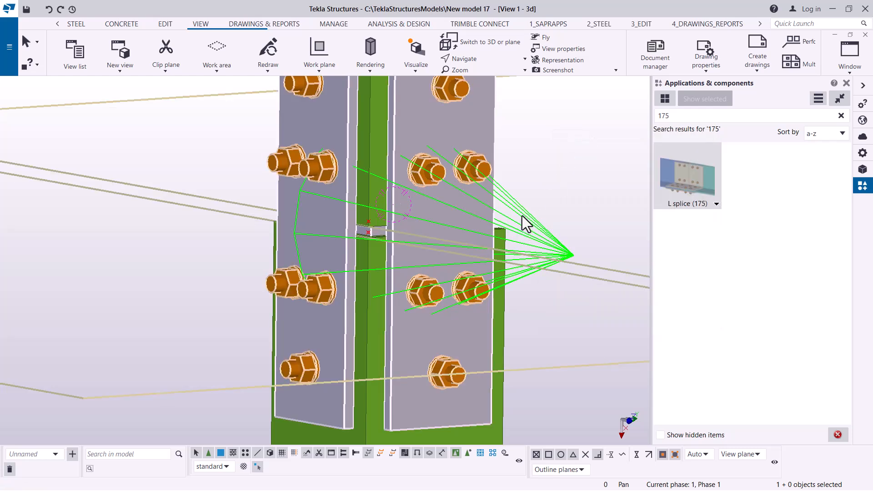
Reopen the splice's properties, review its picture, parts, bolts, general and design settings, and accept them
double_click(522, 216)
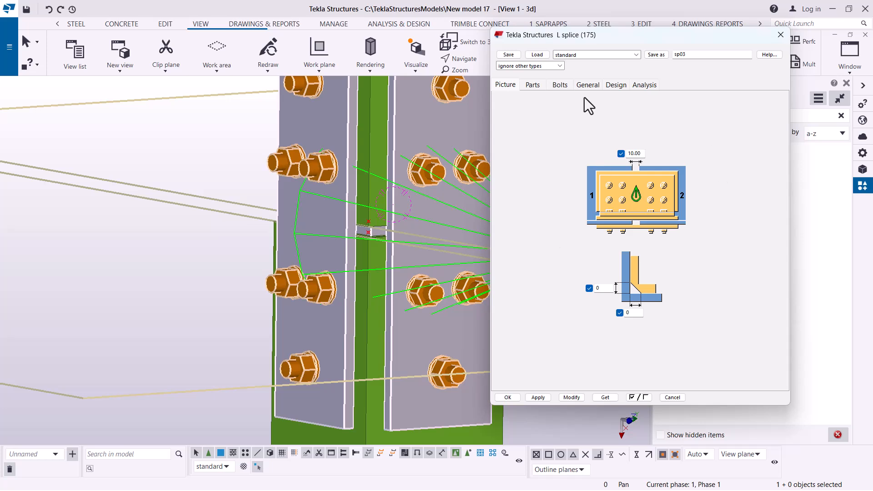
left_click(531, 85)
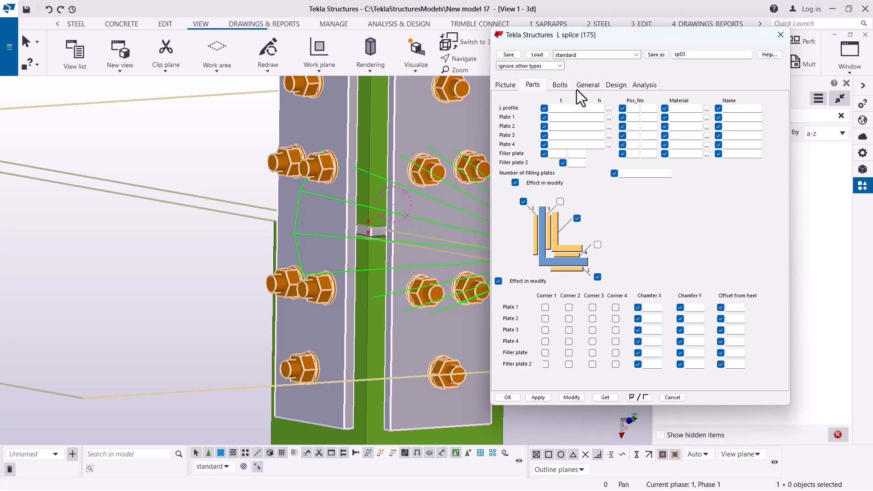
left_click(561, 84)
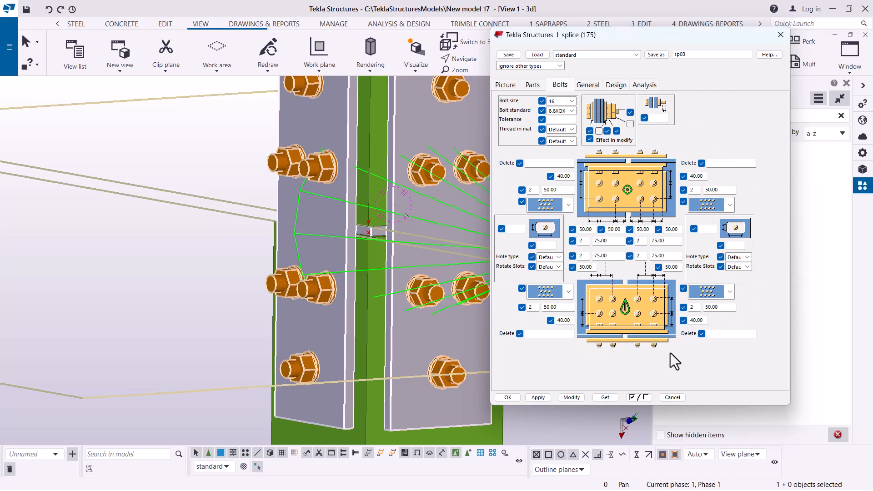
left_click(586, 86)
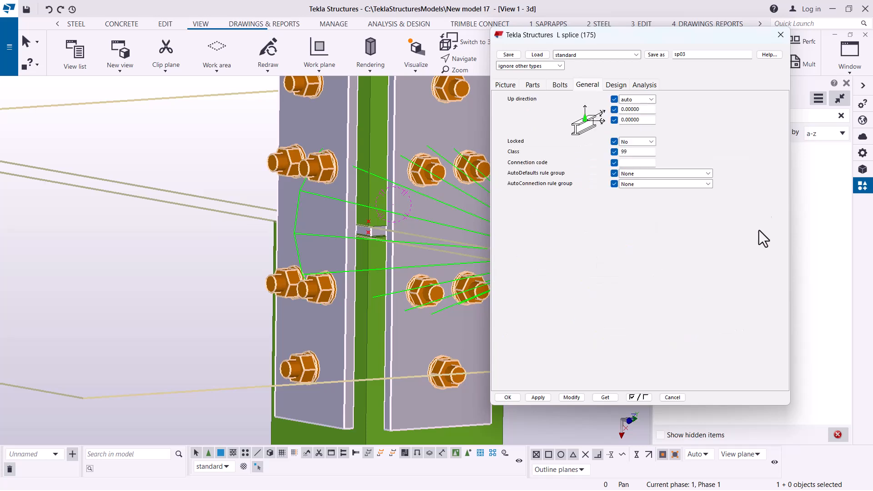
left_click(616, 86)
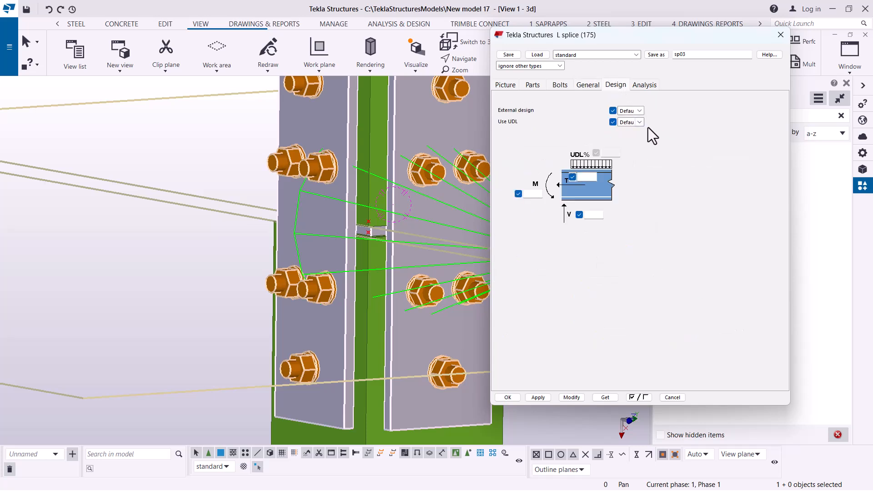
left_click(506, 85)
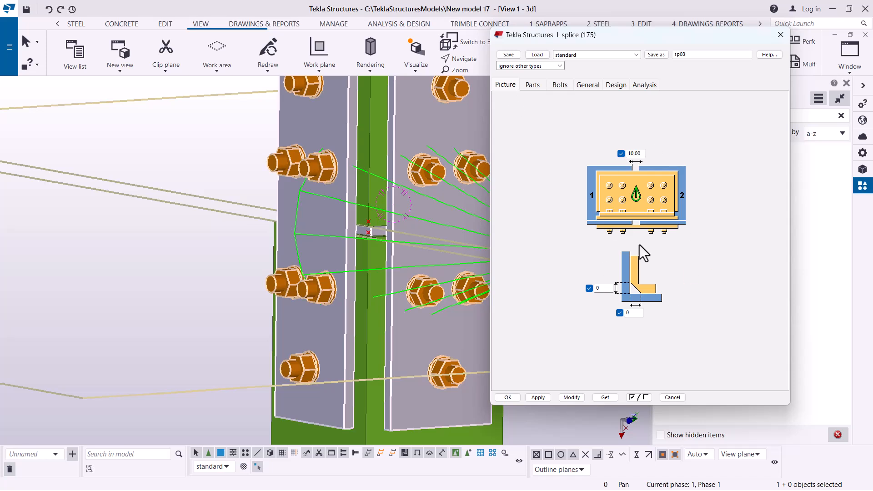
left_click(532, 85)
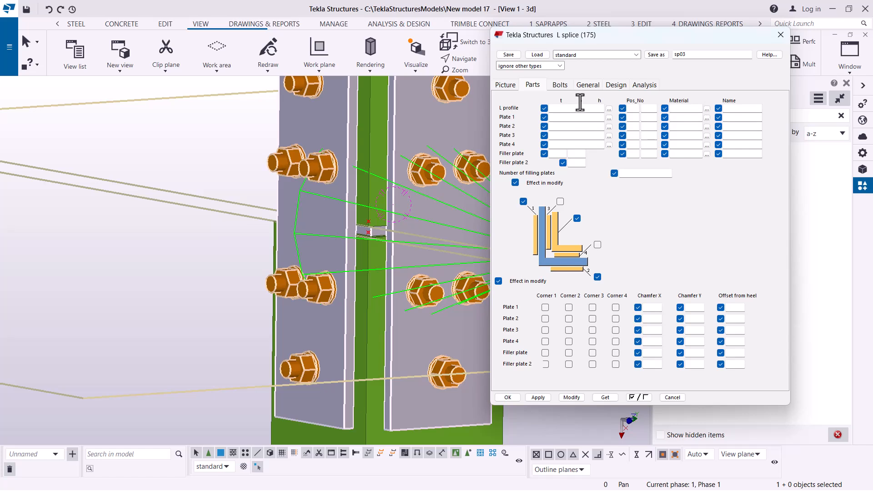
left_click(561, 86)
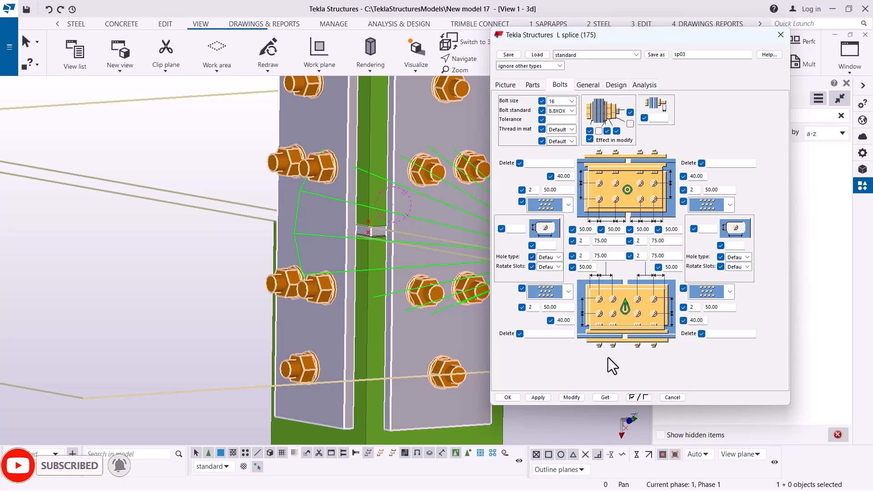
left_click(504, 399)
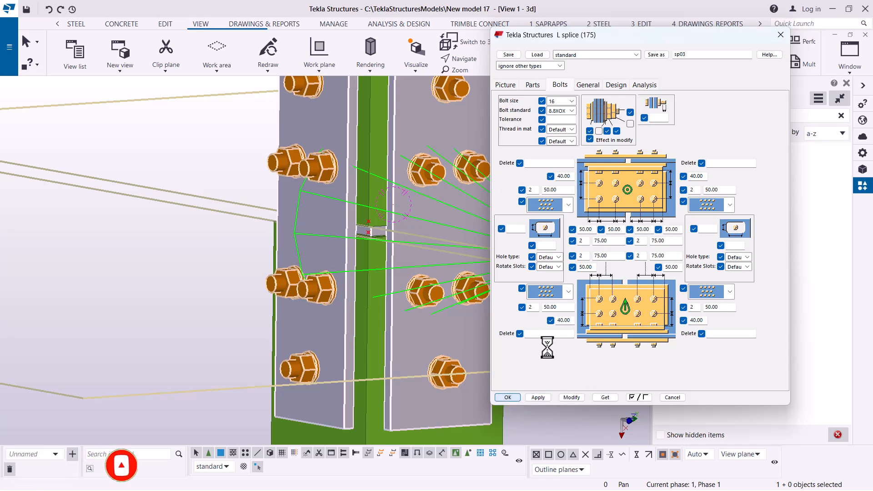
Add an L splice (175) at the next unconnected joint up the column, with the lower member as main part and the upper one as secondary
scroll(418, 364, "down", 8)
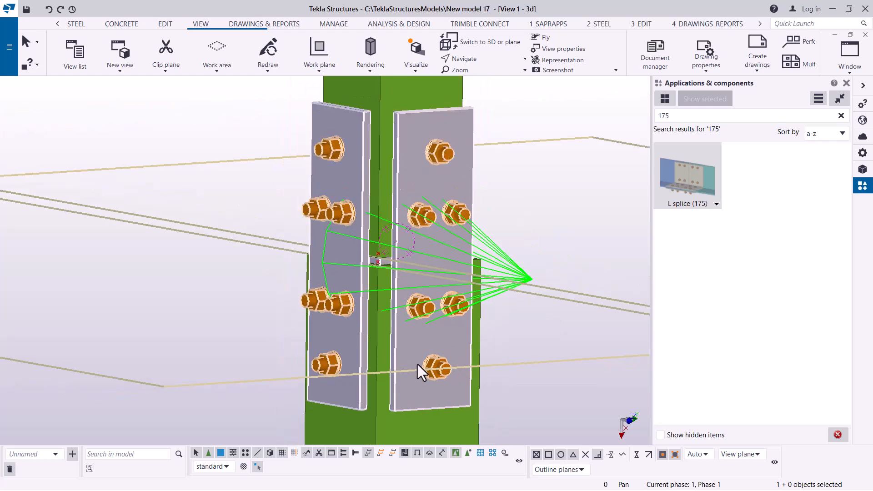
scroll(416, 389, "down", 6)
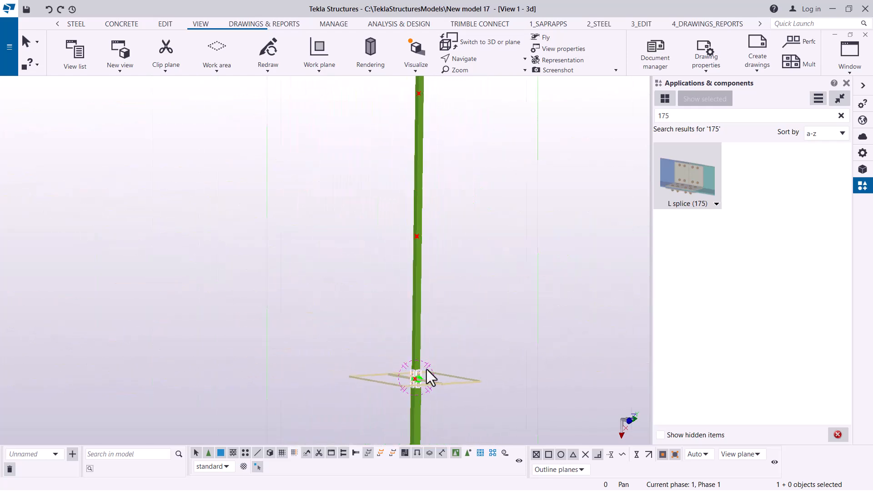
scroll(440, 219, "up", 4)
scroll(394, 285, "up", 3)
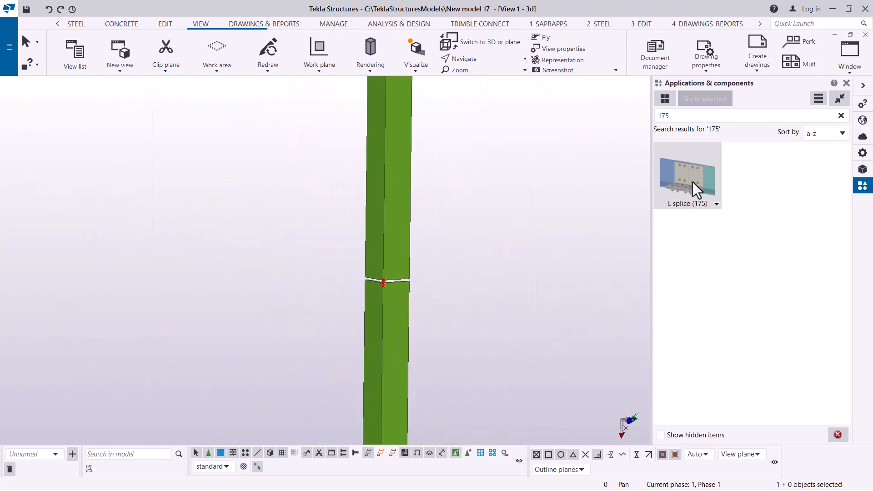
scroll(400, 298, "up", 3)
left_click(414, 291)
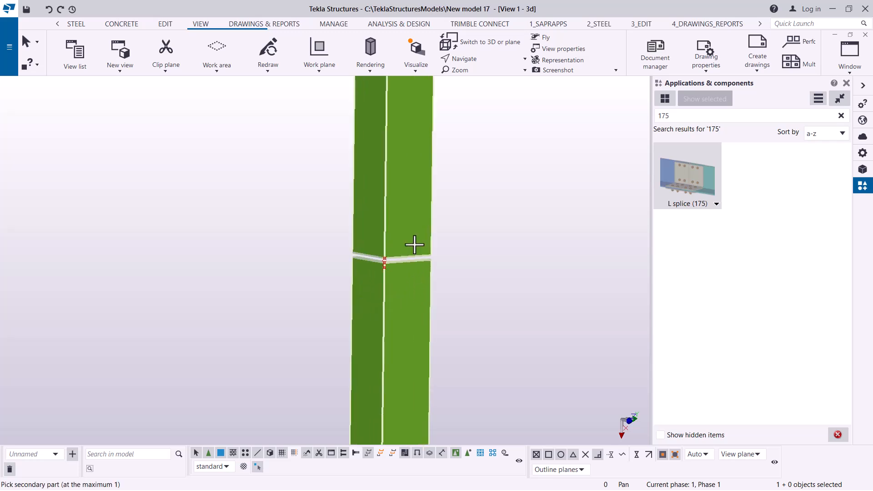
left_click(415, 245)
scroll(415, 244, "up", 2)
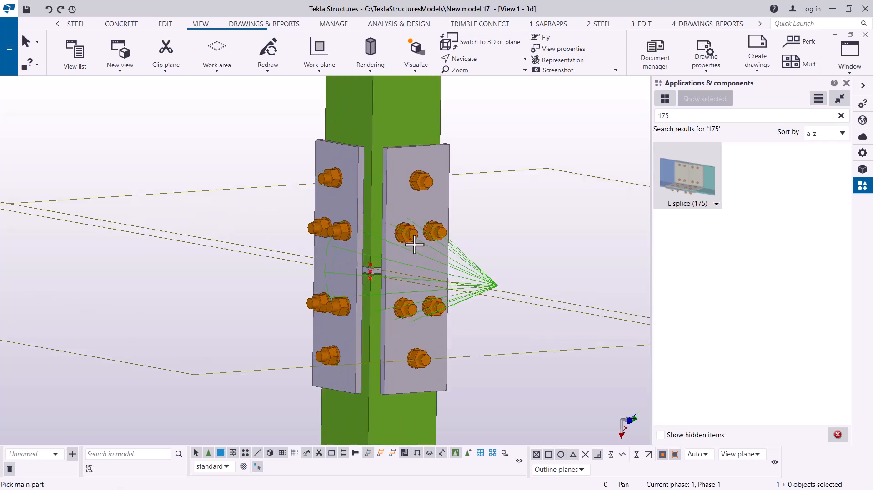
Add another L splice at the following joint higher up, picking the member below as main part and the one above as secondary
scroll(415, 245, "down", 5)
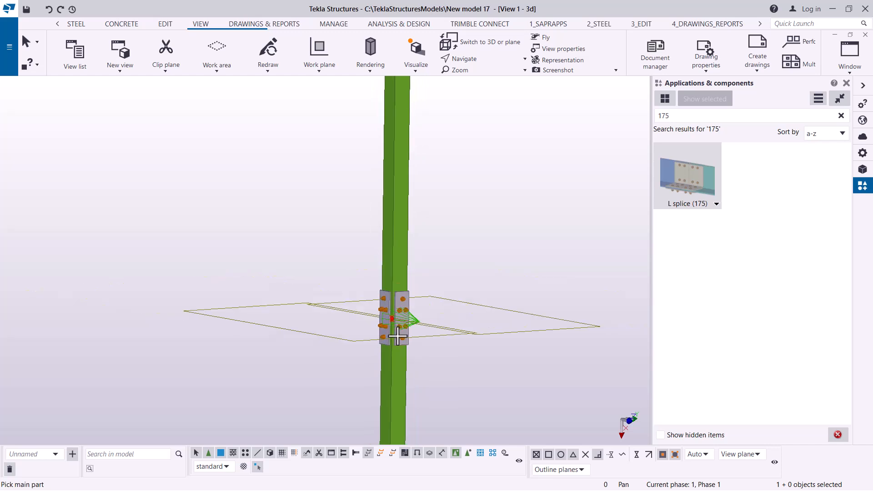
scroll(402, 323, "up", 4)
scroll(437, 352, "down", 4)
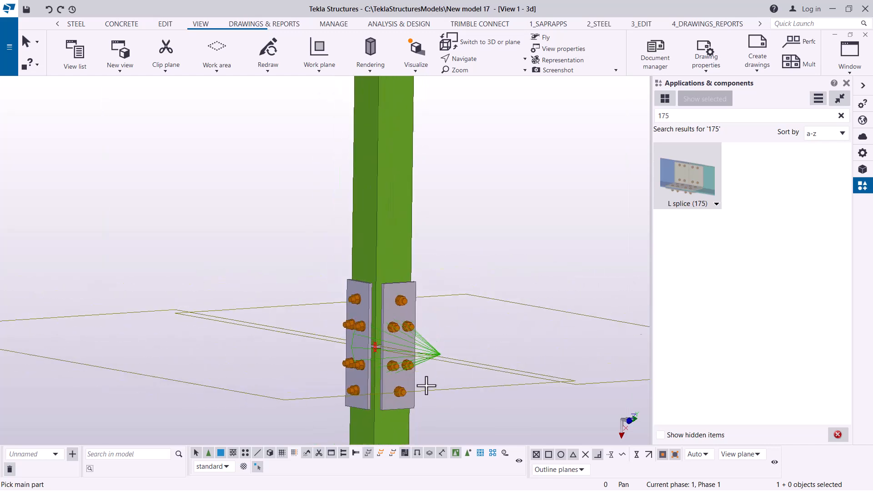
scroll(423, 386, "down", 3)
scroll(414, 247, "up", 4)
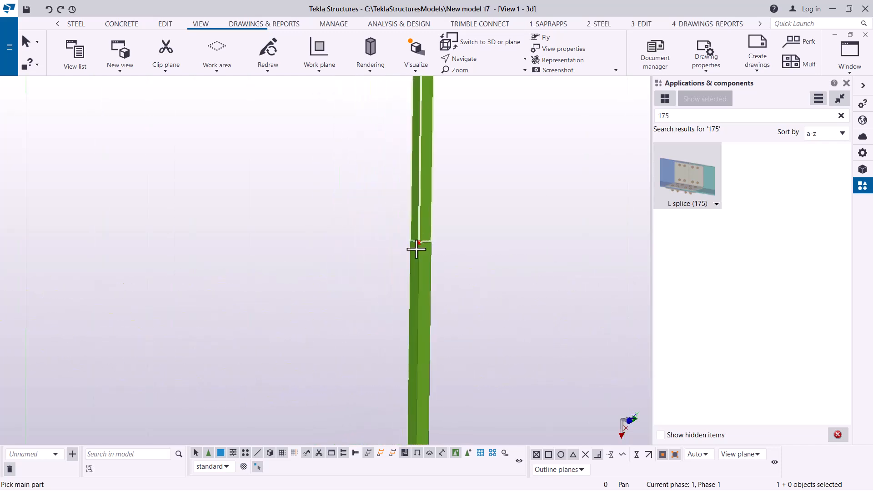
scroll(422, 252, "up", 3)
left_click(438, 243)
left_click(449, 209)
middle_click(448, 209)
Splice the next joint further up the column with L splice (175), connecting its lower member to the upper one
scroll(409, 334, "down", 1)
scroll(409, 334, "down", 5)
scroll(416, 246, "up", 2)
scroll(416, 246, "up", 6)
left_click(427, 197)
left_click(428, 198)
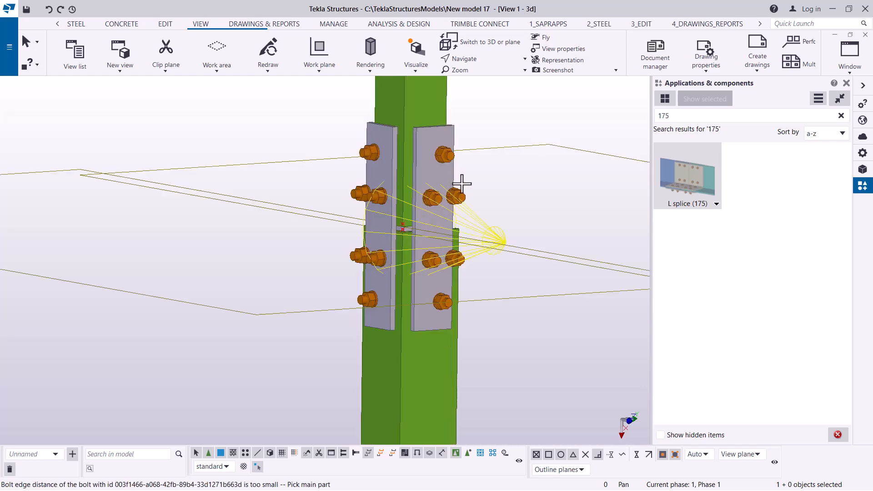
End the splice placement and open the properties of the newest L splice
right_click(502, 174)
left_click(533, 181)
scroll(485, 229, "up", 1)
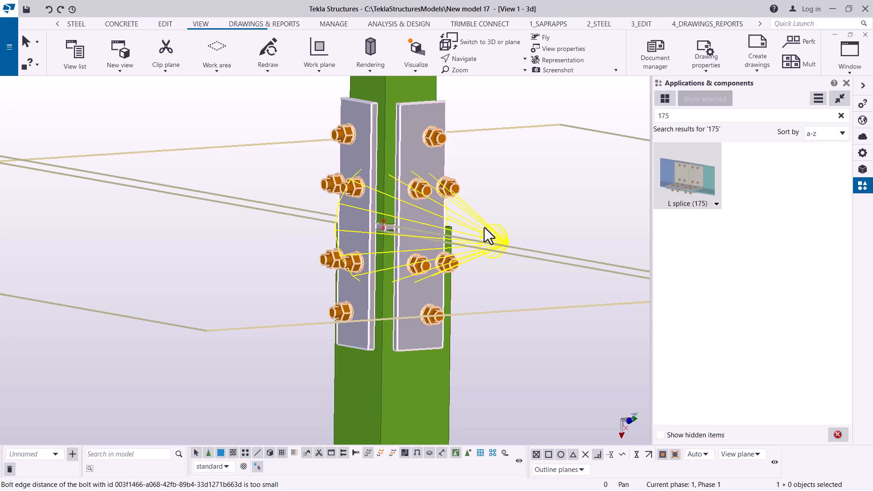
double_click(484, 228)
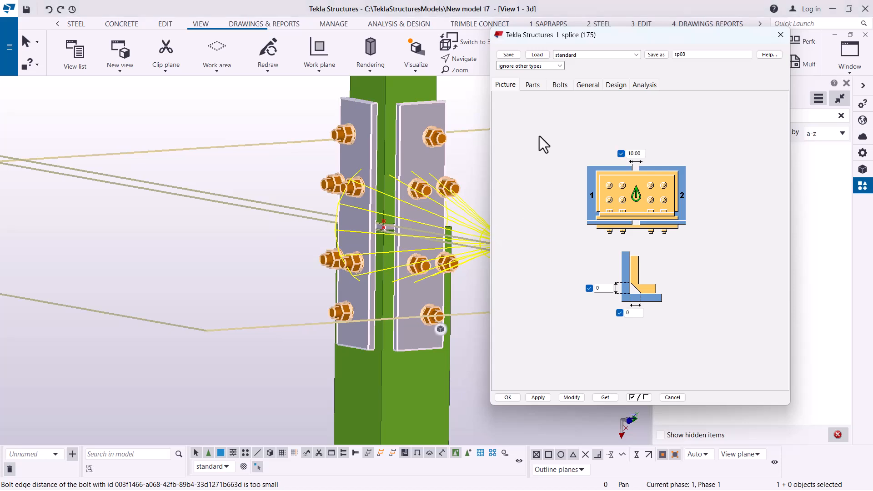
Try the saved settings sp01 and sp02 for the newest splice, and modify it with sp02
left_click(636, 55)
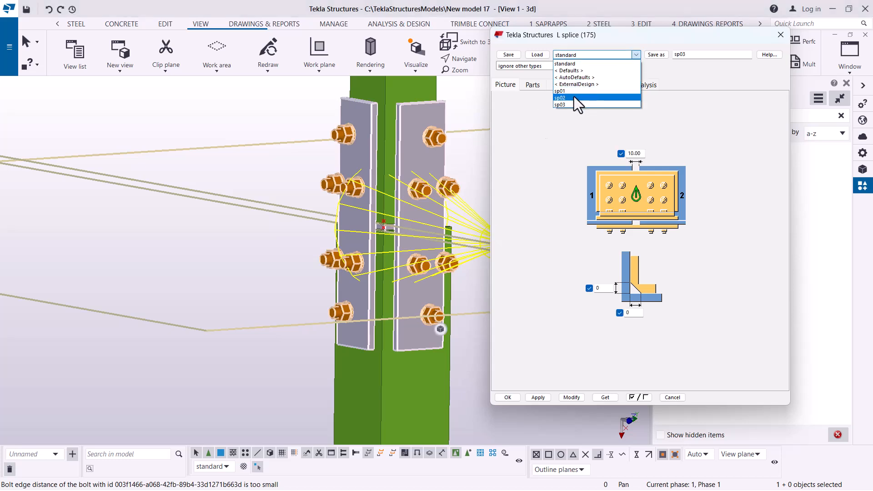
left_click(564, 91)
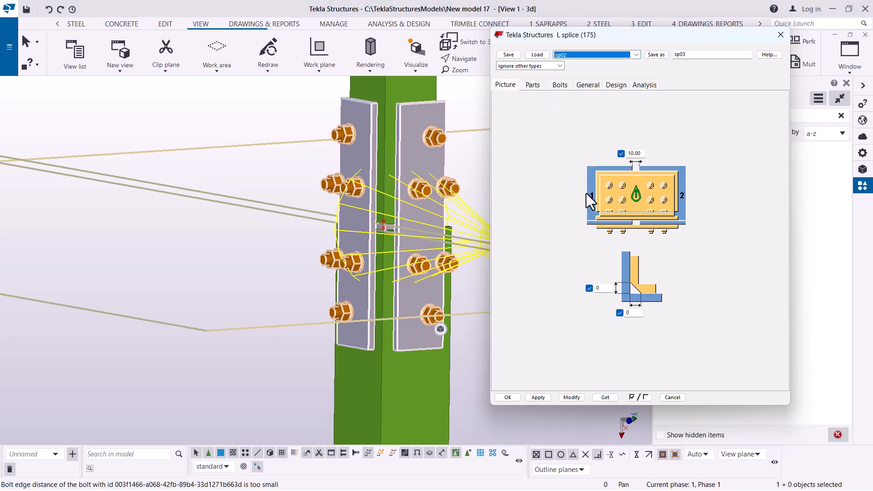
left_click(537, 54)
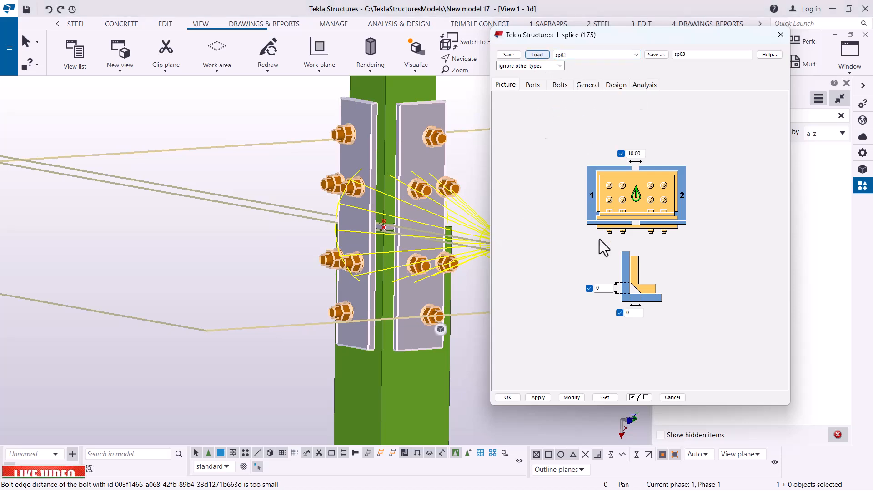
left_click(572, 397)
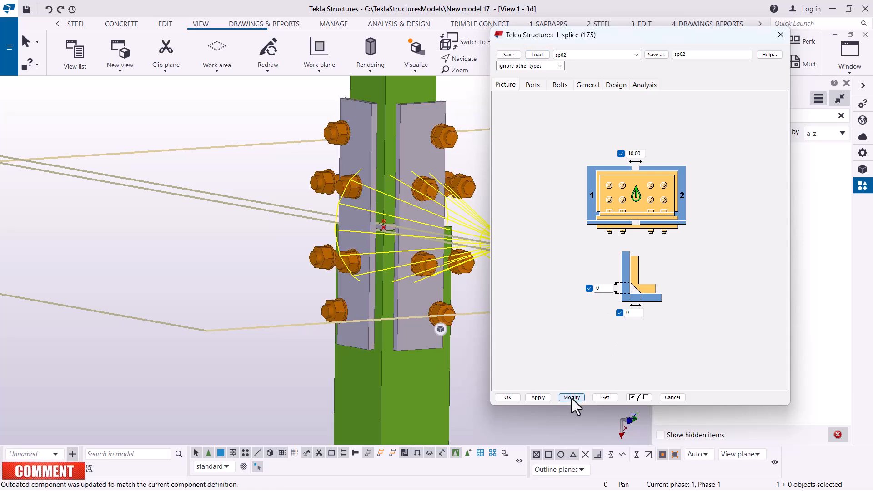
Load the saved settings sp03 and modify the selected L splice with them
left_click(637, 55)
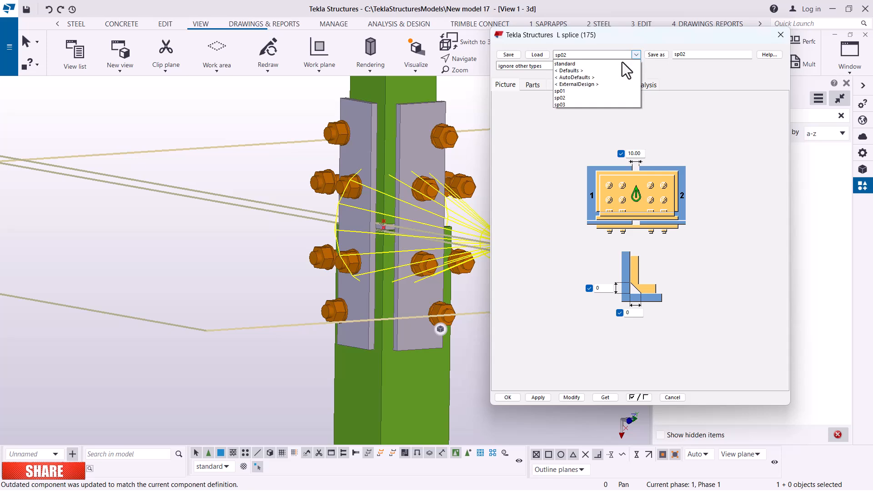
left_click(567, 105)
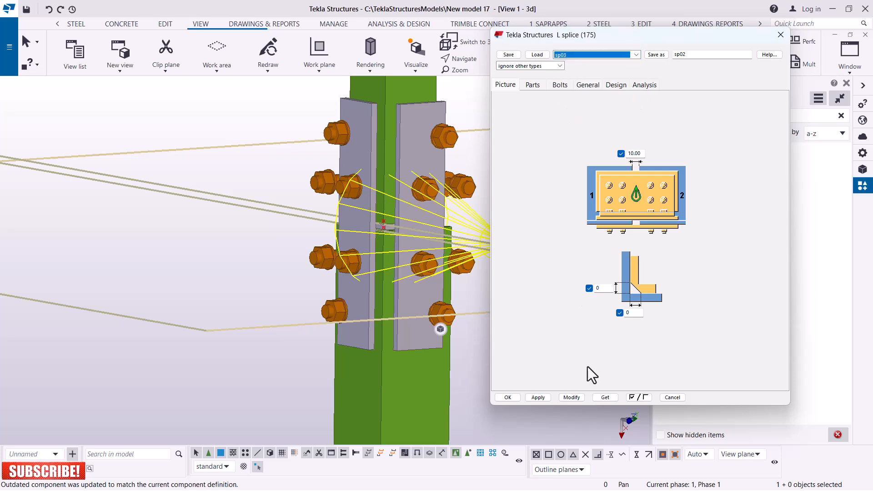
left_click(538, 55)
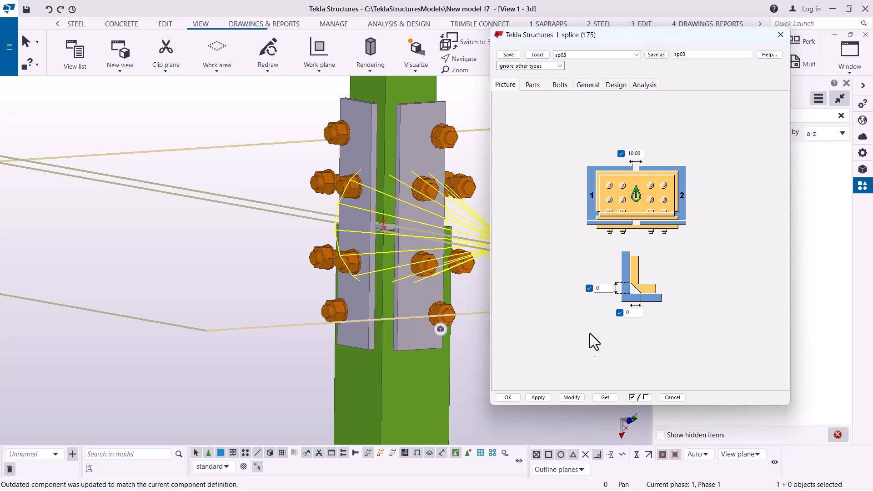
left_click(572, 397)
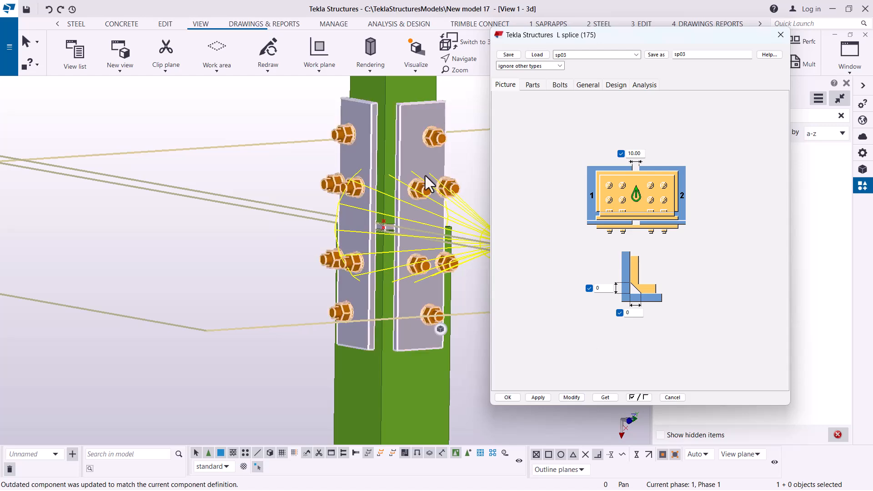
Examine the newest splice's plates, L profile and bolts from several sides of the column
left_click(461, 59)
left_click(465, 122)
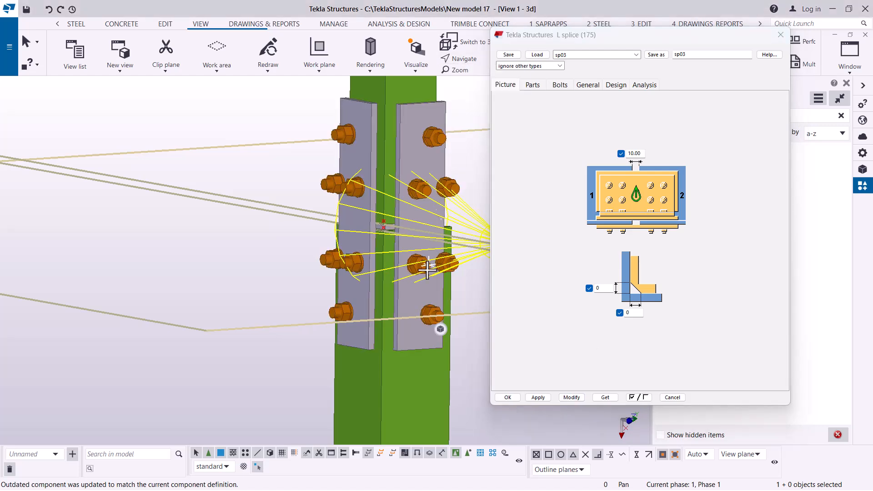
left_click_drag(230, 236, 298, 246)
middle_click_drag(299, 246, 283, 245, "ctrl")
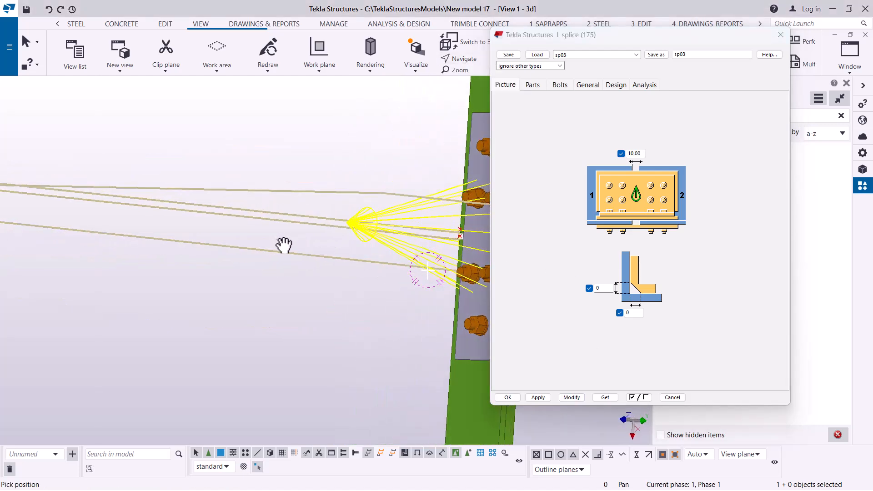
scroll(282, 245, "down", 2)
mouse_move(405, 254)
middle_mouse_down("ctrl")
mouse_move(318, 241)
mouse_move(269, 247)
mouse_move(357, 238)
middle_mouse_up("ctrl")
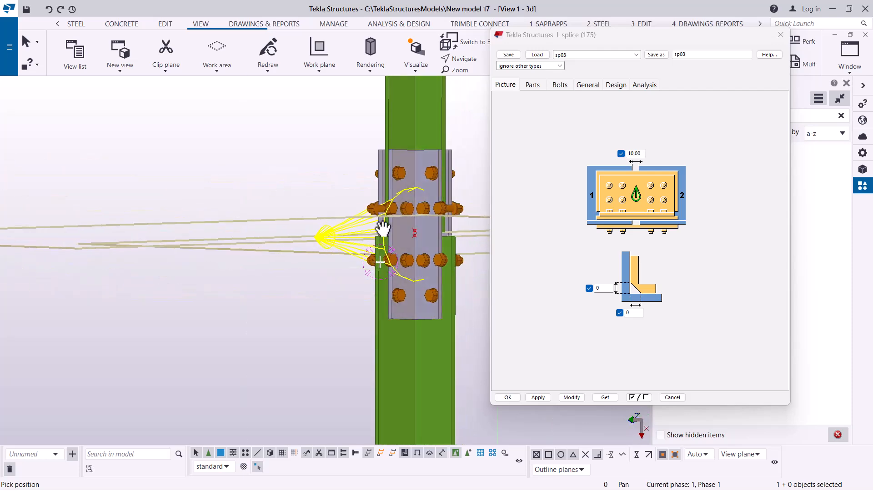
scroll(433, 211, "up", 6)
right_click(163, 135)
left_click(196, 142)
scroll(157, 193, "down", 3)
scroll(296, 200, "up", 3)
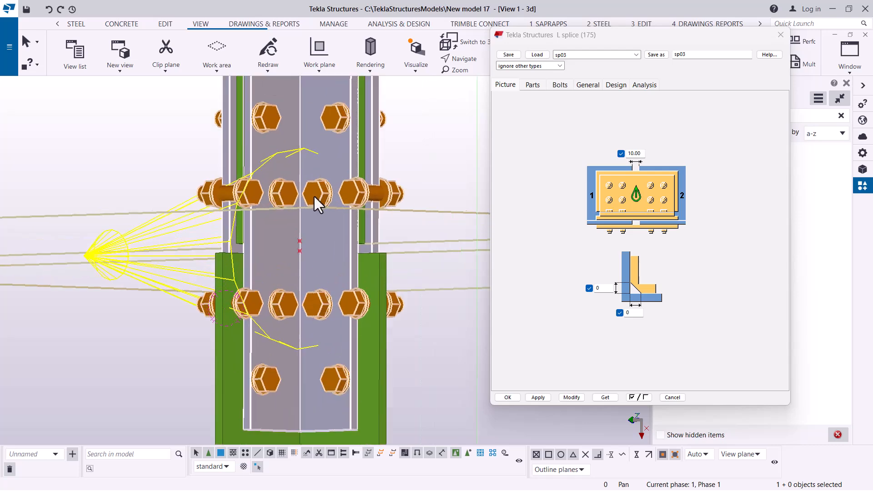
scroll(363, 205, "down", 2)
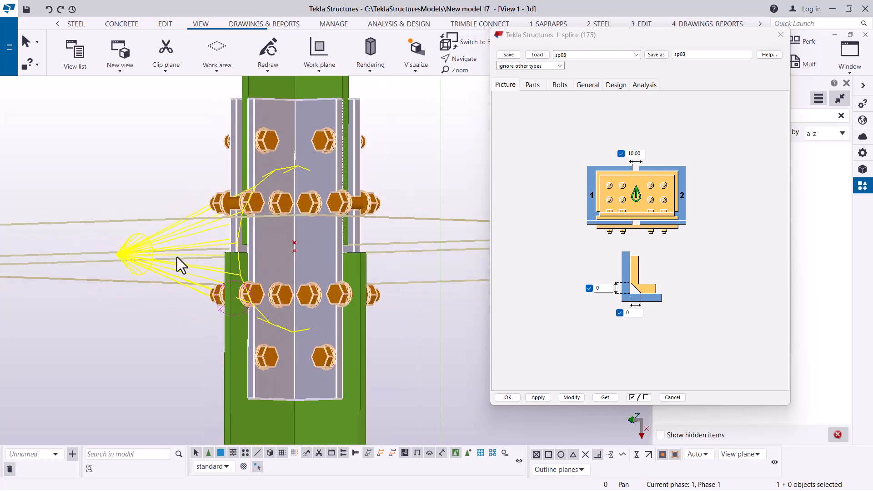
Show the L splice's bolt settings and look through the bolt stagger patterns offered for the plate's bolt groups
left_click(560, 86)
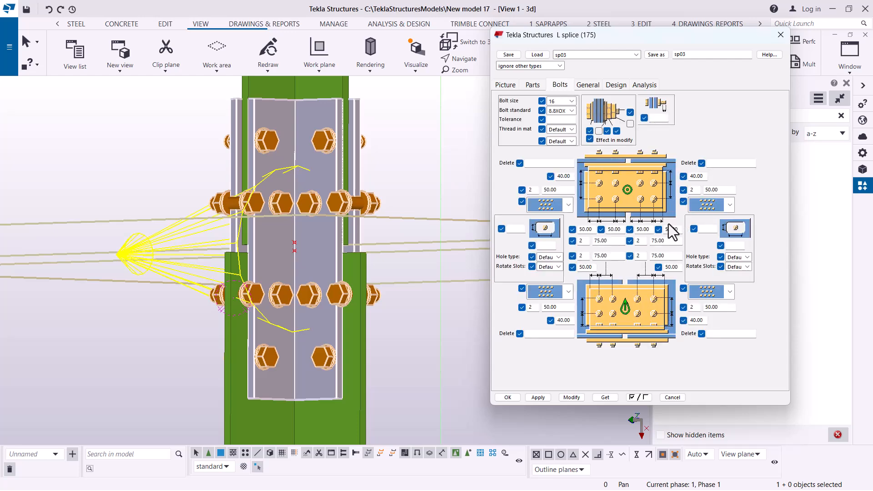
scroll(334, 224, "up", 2)
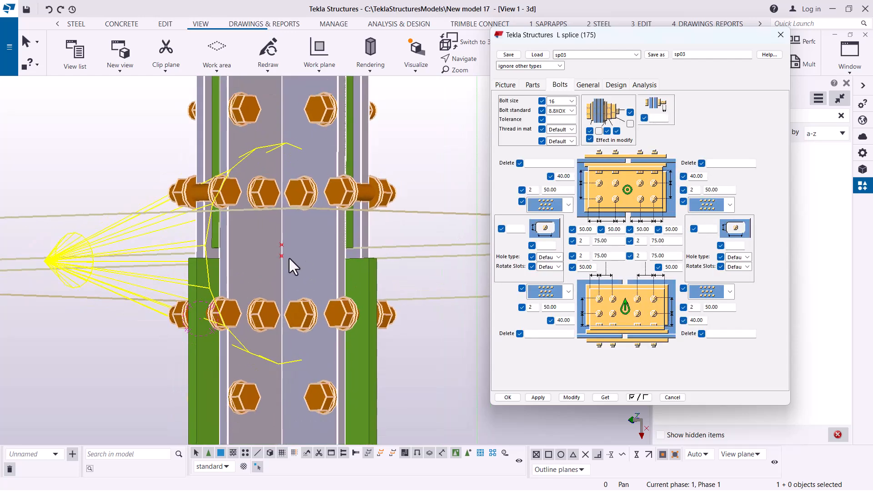
left_click(730, 205)
left_click(569, 206)
left_click(569, 206)
left_click(730, 294)
Try the last stagger pattern for the upper plate's bolt group on the member 2 side and modify the splice
left_click(730, 205)
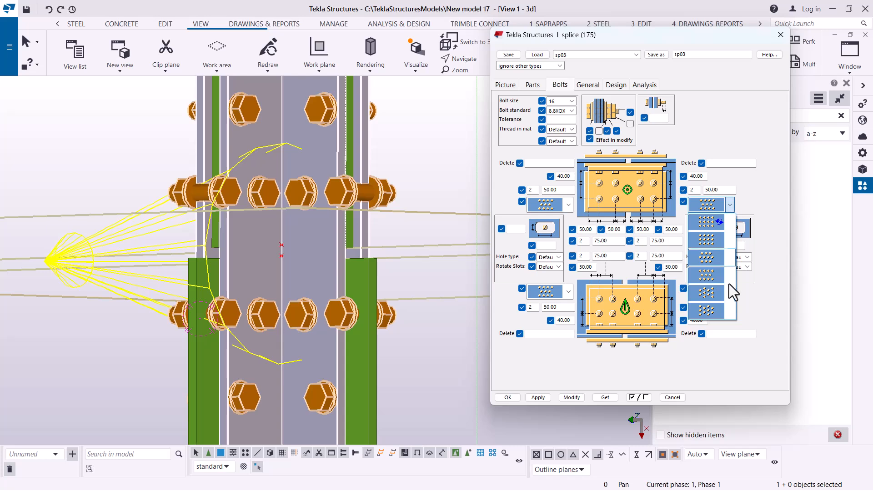
left_click(712, 311)
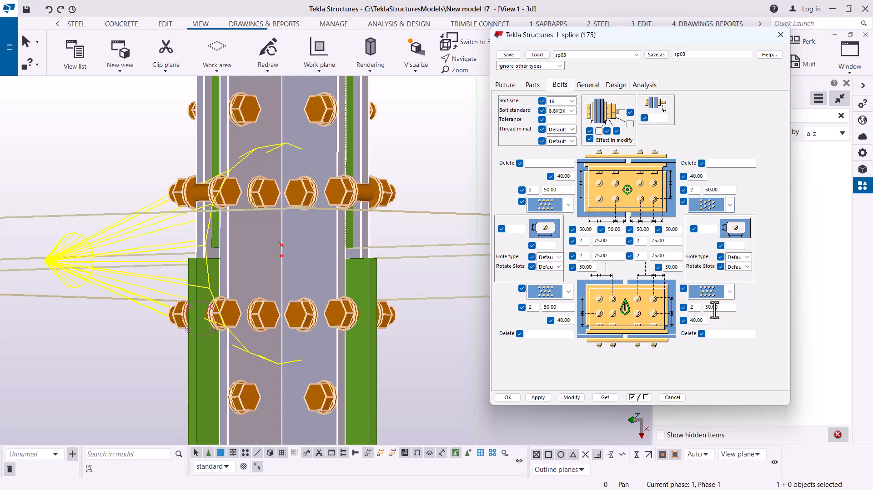
left_click(569, 400)
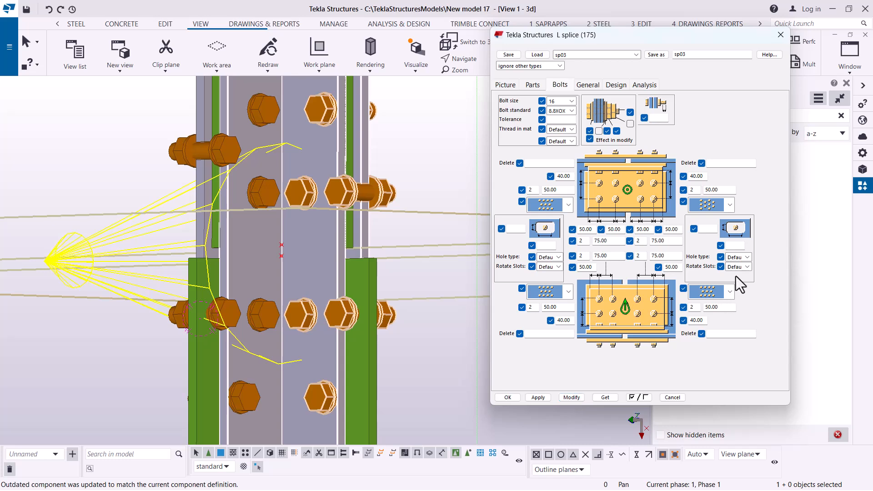
Assign the third stagger pattern to the upper plate's bolt group on the member 2 side and modify the splice
left_click(730, 204)
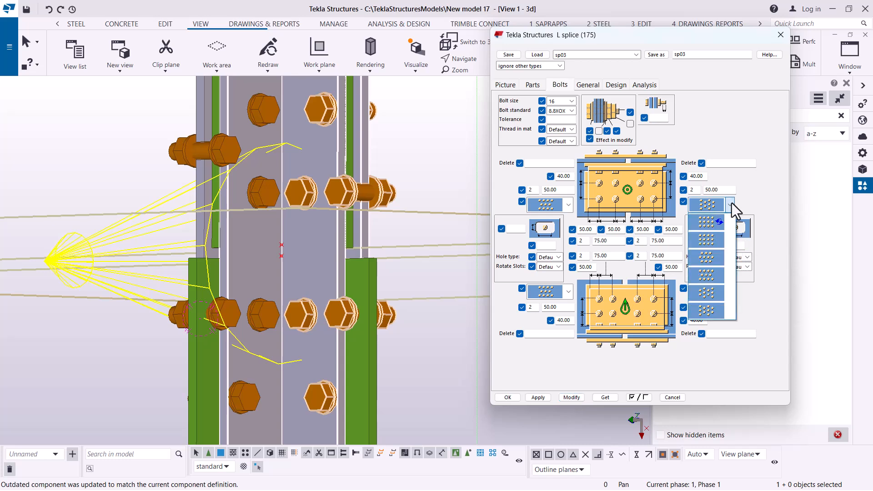
left_click(710, 258)
left_click(572, 398)
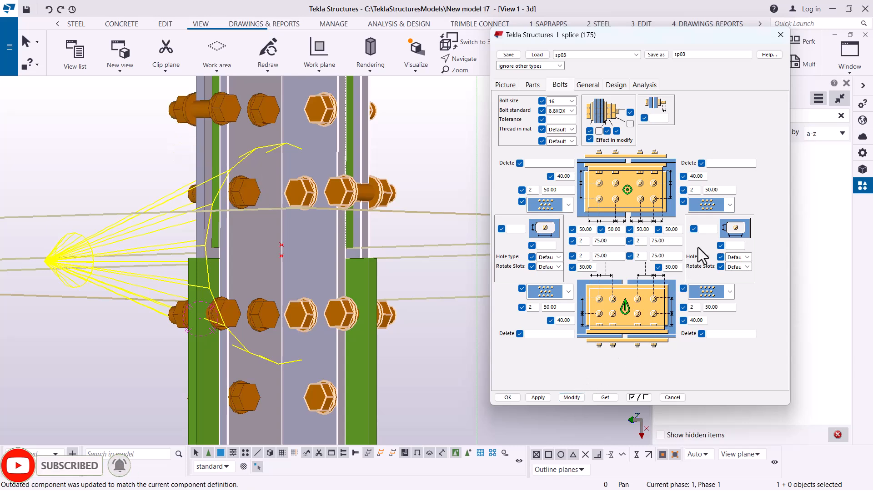
Assign the third stagger pattern to the three remaining bolt groups of the L splice and modify it
left_click(568, 205)
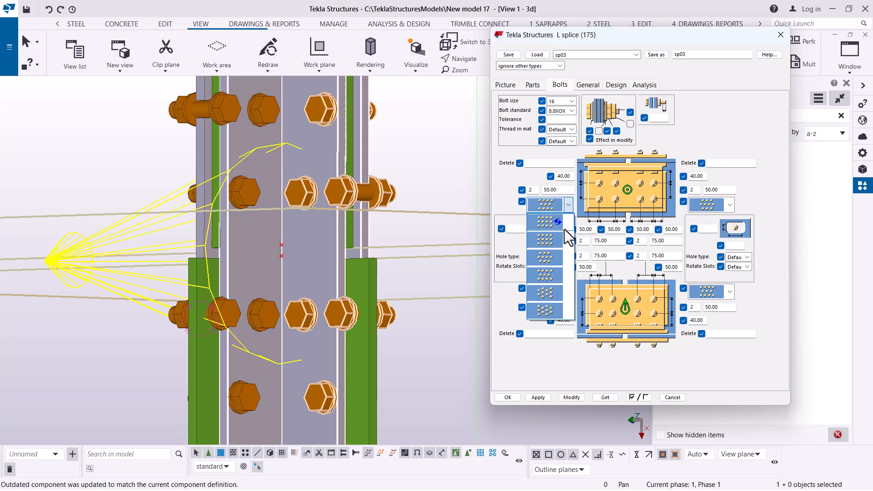
left_click(556, 258)
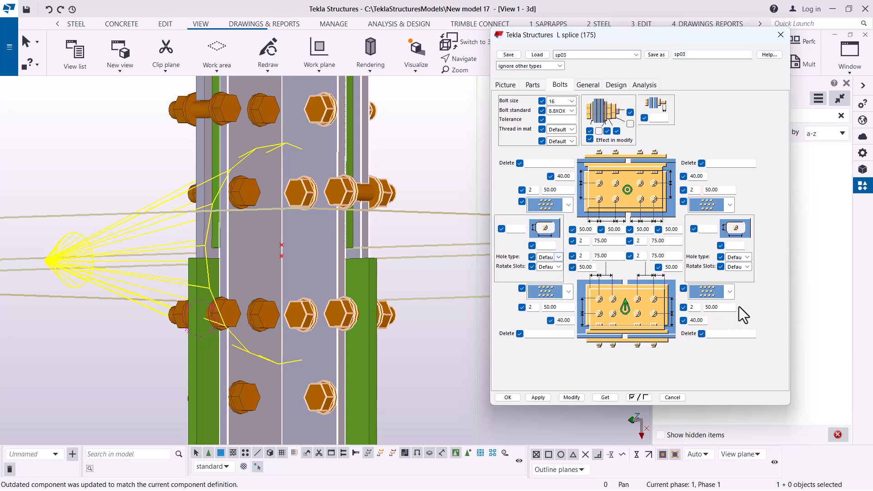
left_click(731, 292)
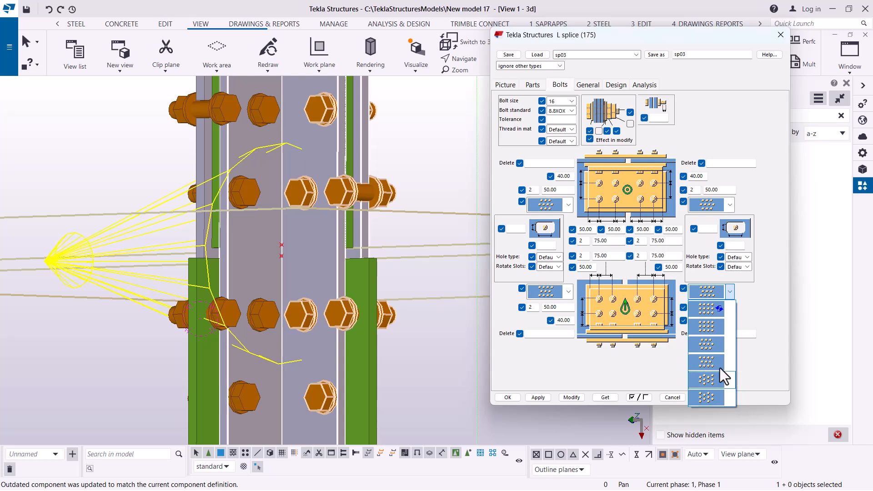
left_click(714, 342)
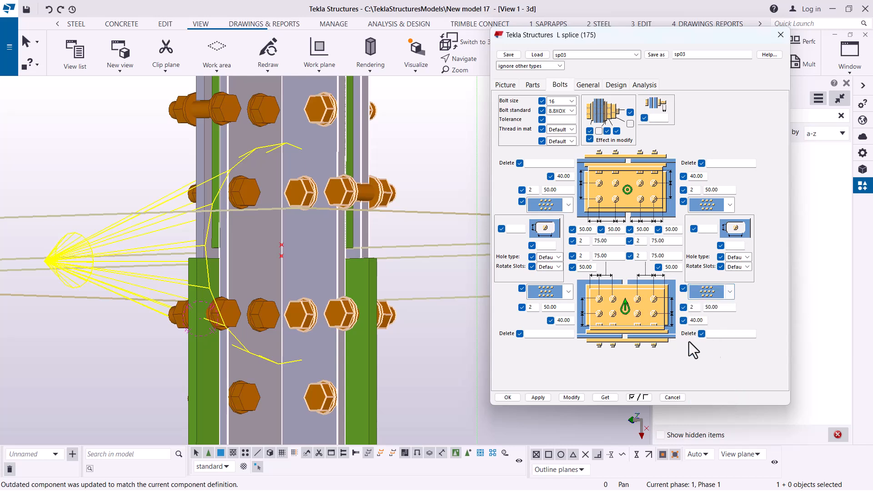
left_click(569, 292)
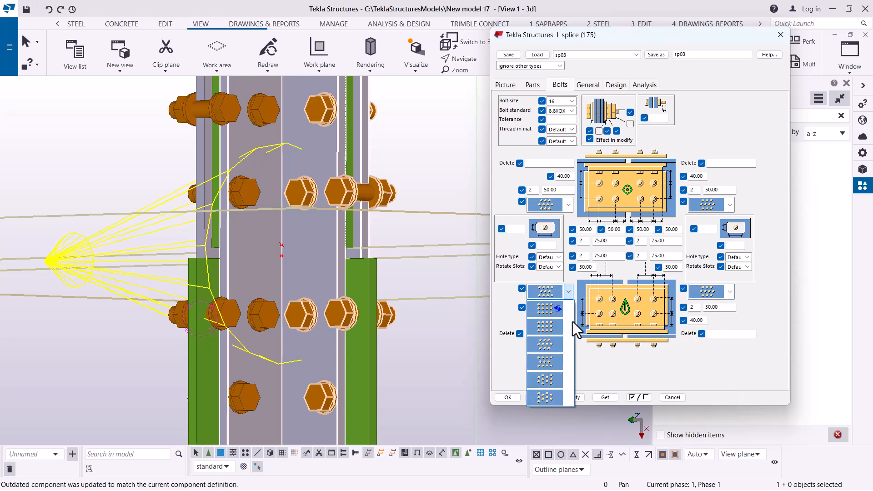
left_click(555, 347)
left_click(571, 398)
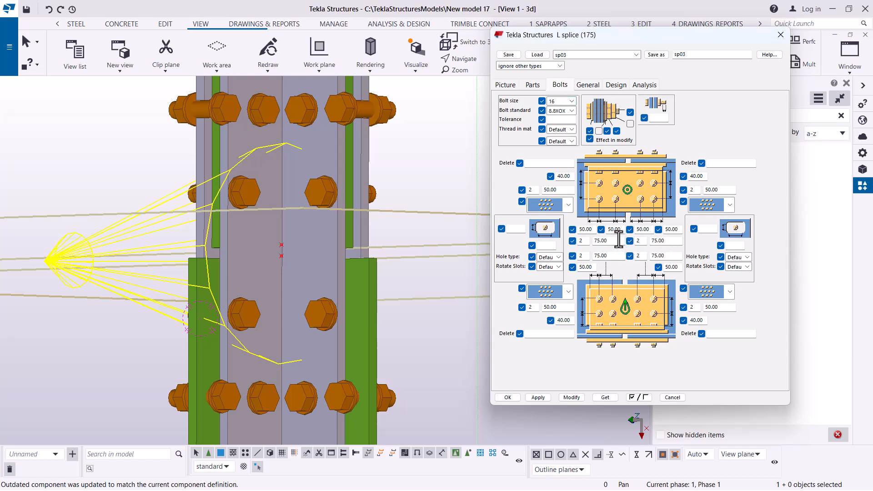
Set the lengthwise bolt spacing to 60 mm in all four bolt groups and modify the splice
double_click(594, 241)
type("60")
left_click_drag(610, 256, 583, 257)
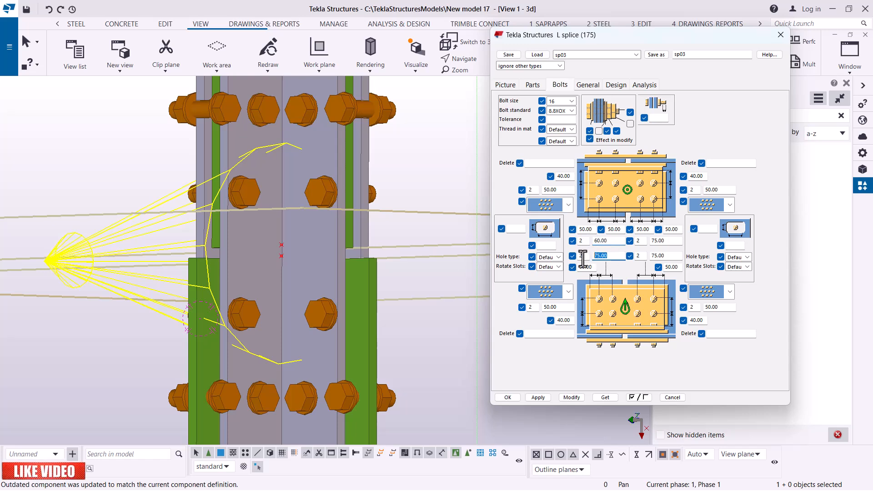
type("60")
left_click(655, 256)
mouse_move(655, 256)
left_mouse_down()
mouse_move(640, 255)
mouse_move(647, 244)
left_mouse_up()
type("6060")
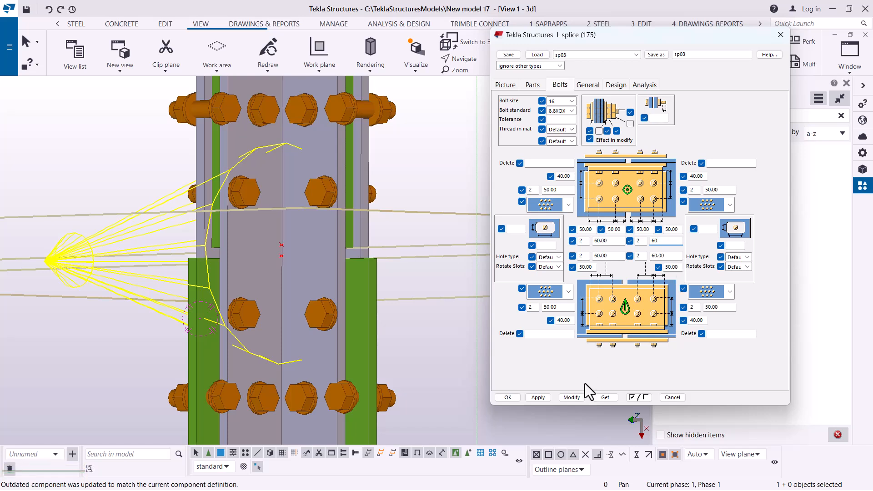
left_click(571, 397)
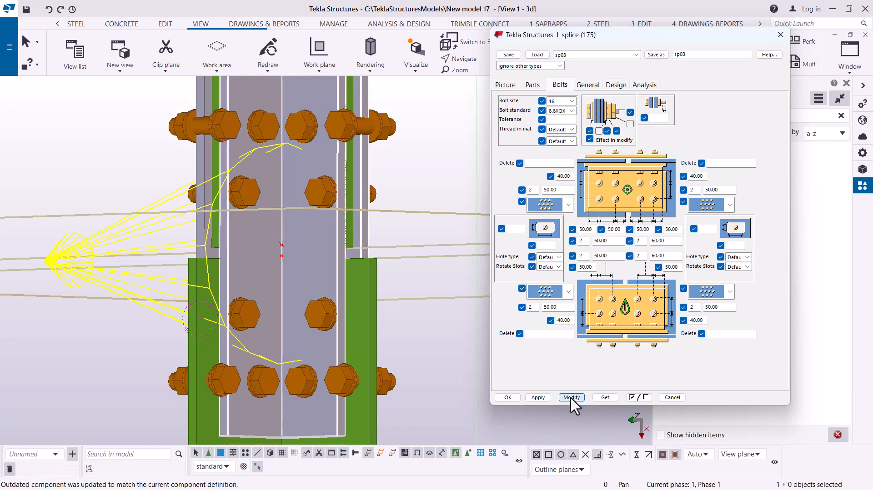
Try a lengthwise bolt count of 1 for the upper plate's member 1 group, restore it to 2, and modify the splice
scroll(363, 293, "down", 3)
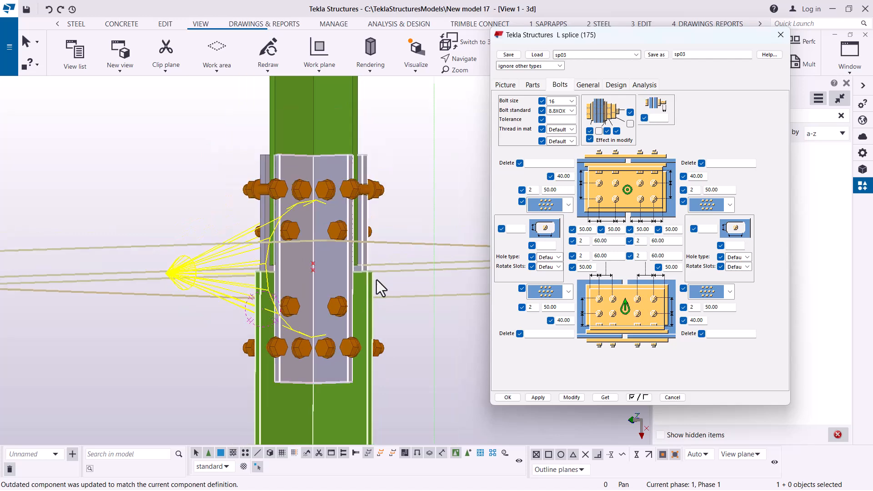
scroll(343, 202, "up", 1)
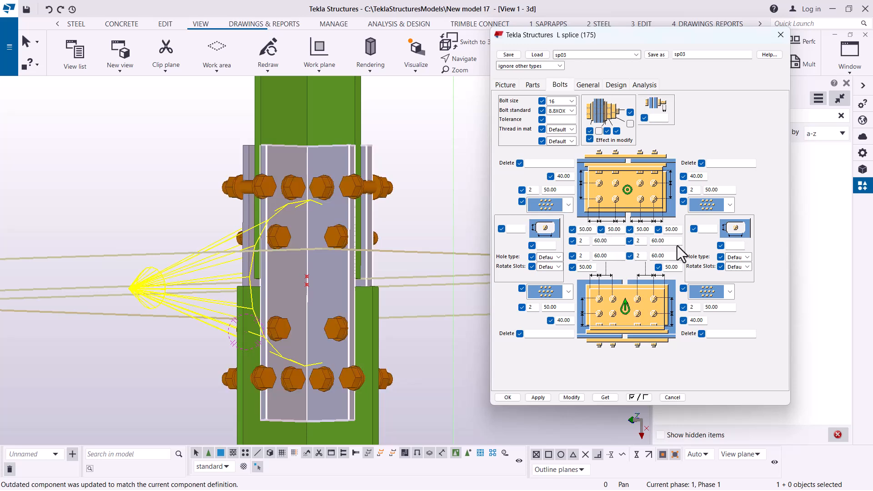
double_click(577, 240)
type("1")
left_click(572, 397)
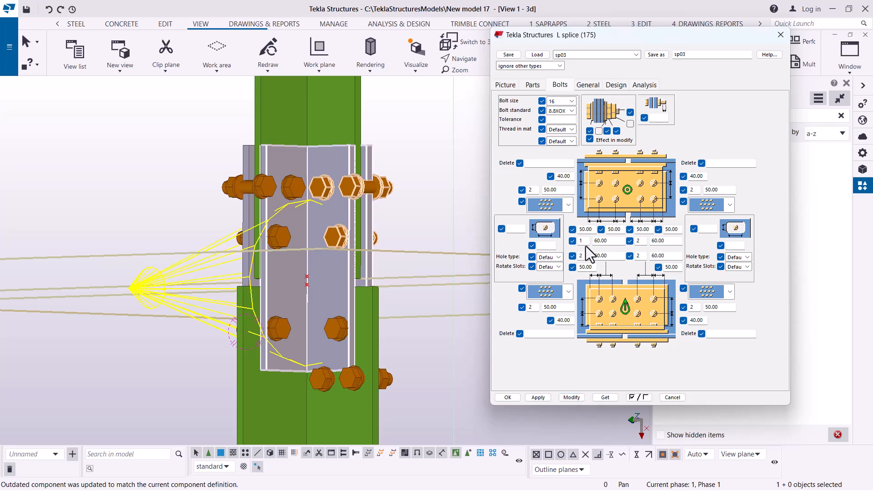
double_click(572, 241)
type("2")
left_click(573, 397)
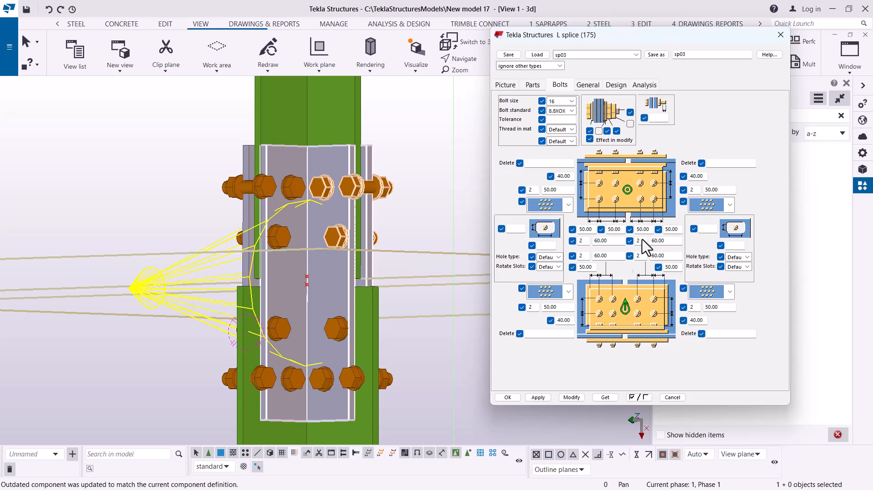
Try a 45 mm crosswise bolt spacing for the lower plate's member 1 group and modify the splice
left_click_drag(560, 308, 543, 307)
type("45")
left_click(573, 397)
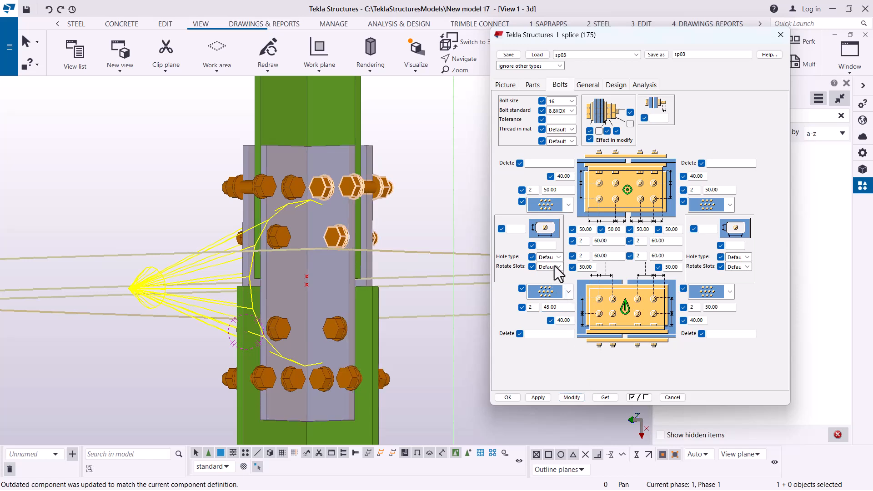
Set the crosswise bolt spacing of the lower plate's member 1 group to 40 mm and modify the splice
left_click_drag(567, 307, 536, 306)
type("40")
left_click(573, 397)
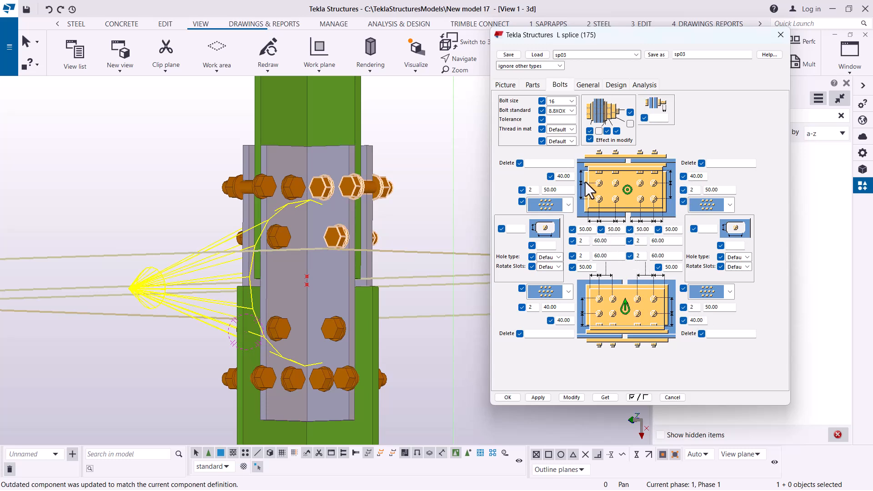
Set the crosswise bolt spacing of both upper plate bolt groups to 40 mm and modify the splice
double_click(563, 190)
type("40")
double_click(713, 190)
type("40")
left_click(571, 398)
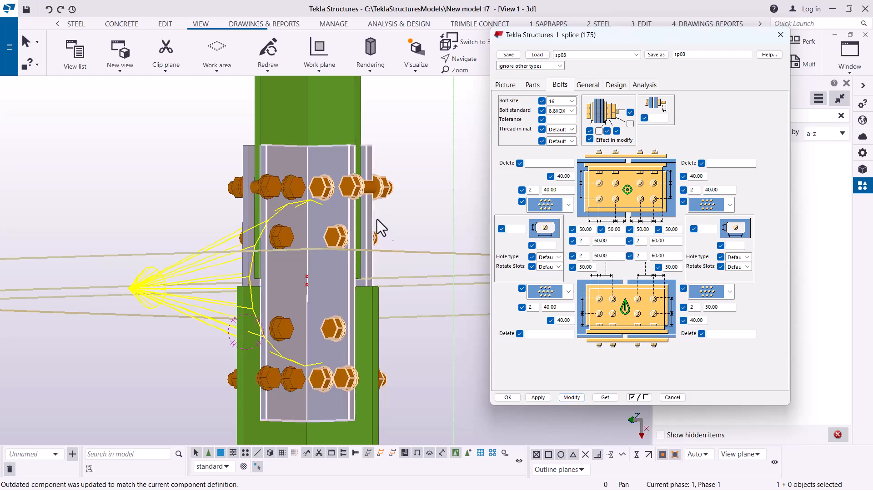
scroll(315, 196, "up", 4)
scroll(316, 195, "down", 2)
scroll(298, 291, "down", 4)
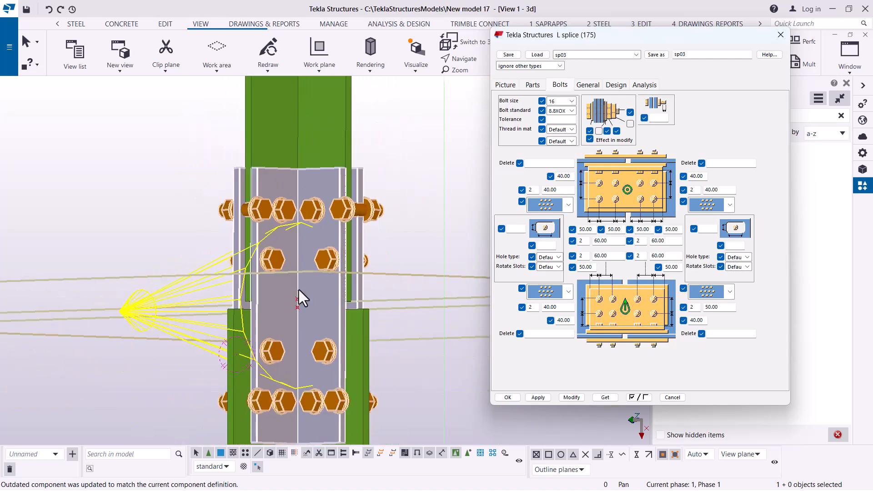
scroll(308, 274, "up", 2)
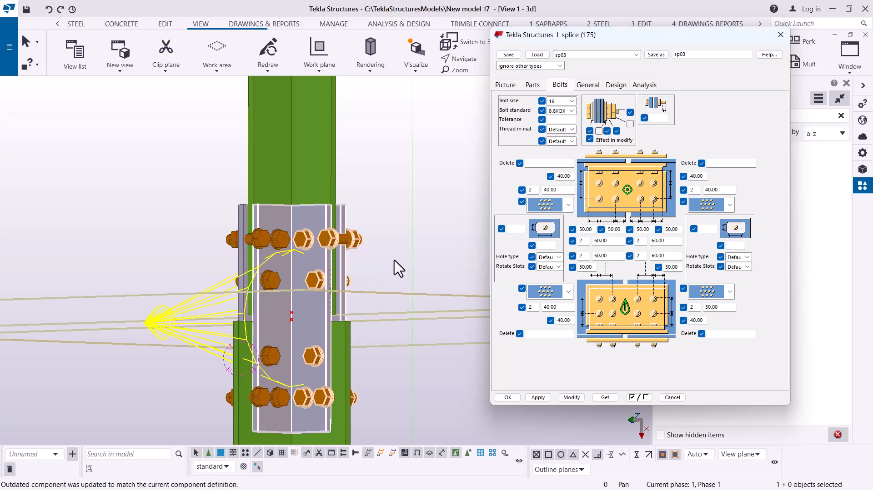
left_click(825, 457)
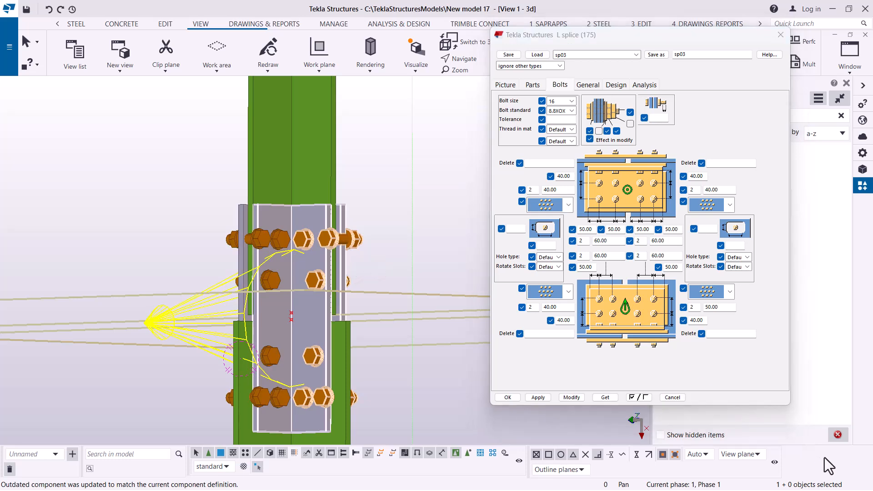